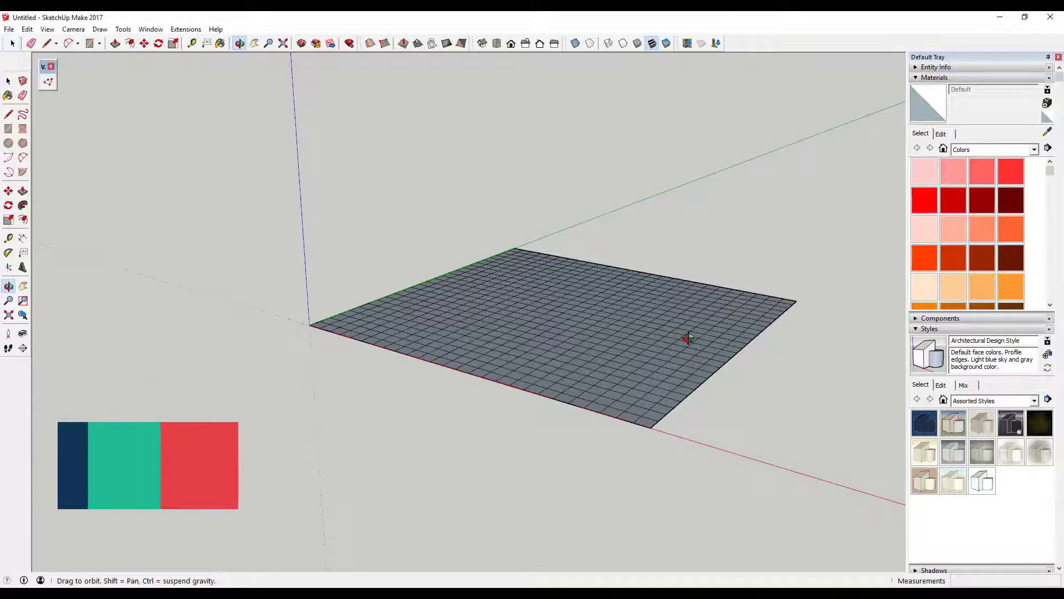
- Activate Vertex Tools on the flat grid and raise a soft-selected circular group of central vertices into a dome
left_click(49, 83)
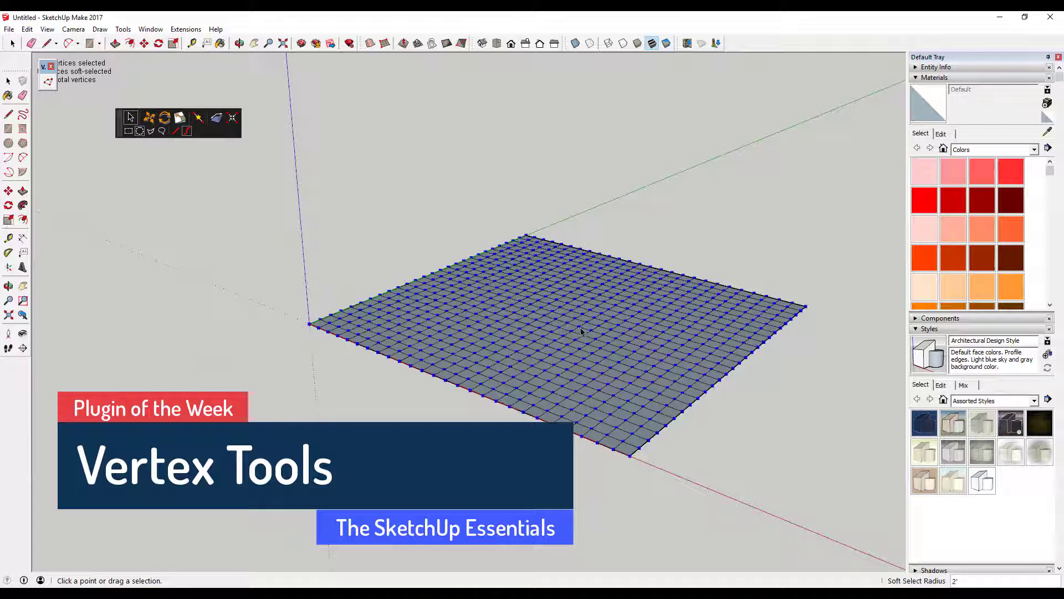
left_click_drag(581, 328, 597, 333)
left_click_drag(563, 268, 564, 251)
middle_click_drag(599, 312, 508, 316)
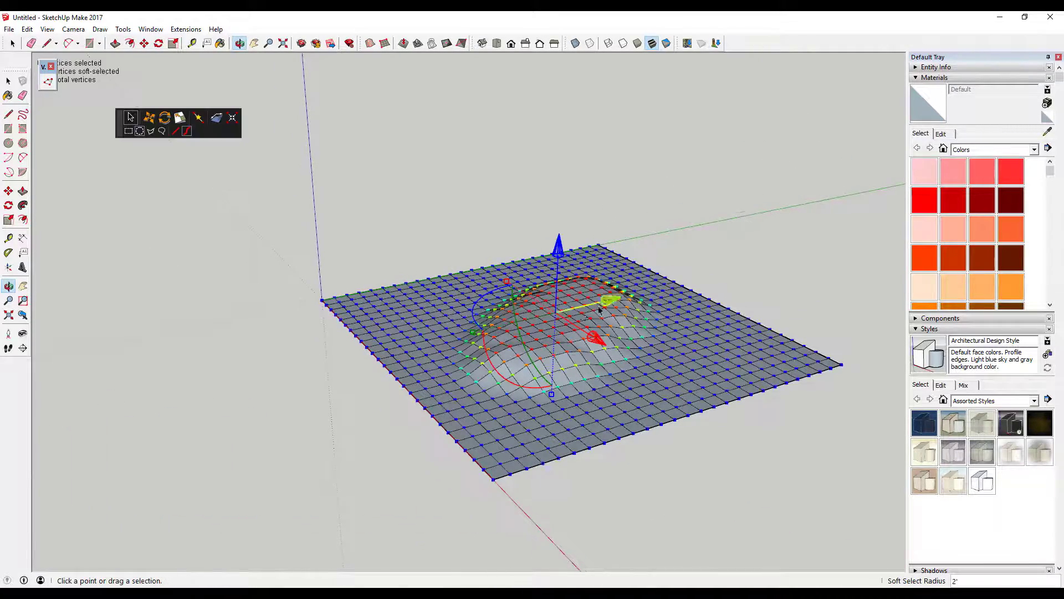
scroll(599, 310, "up", 3)
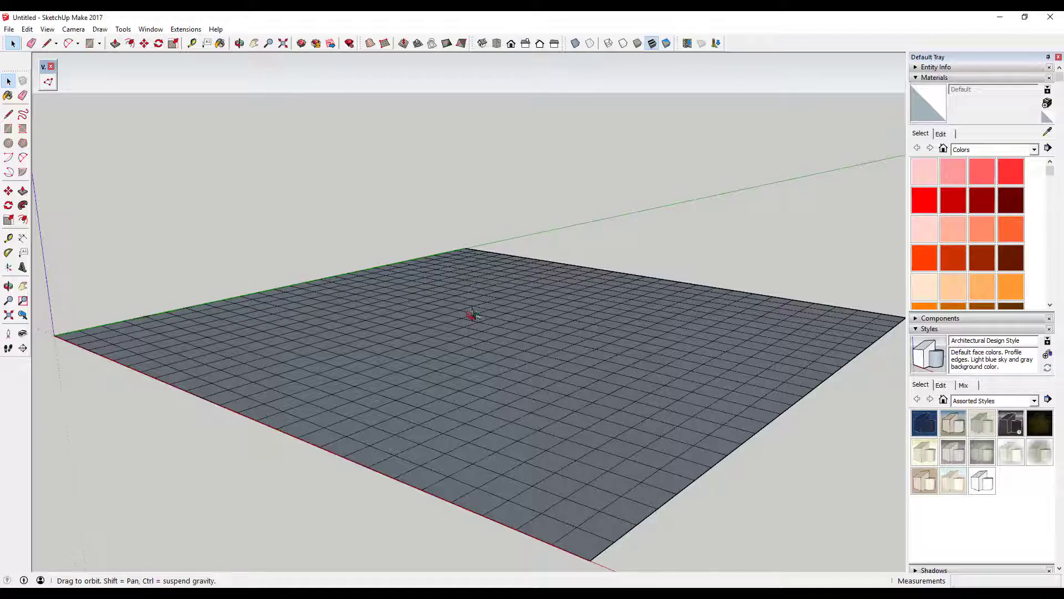
- Raise the selected block of grid faces straight up by about 1' 5 3/4" with the Move tool
mouse_move(475, 316)
middle_mouse_down()
mouse_move(492, 362)
mouse_move(420, 311)
middle_mouse_up()
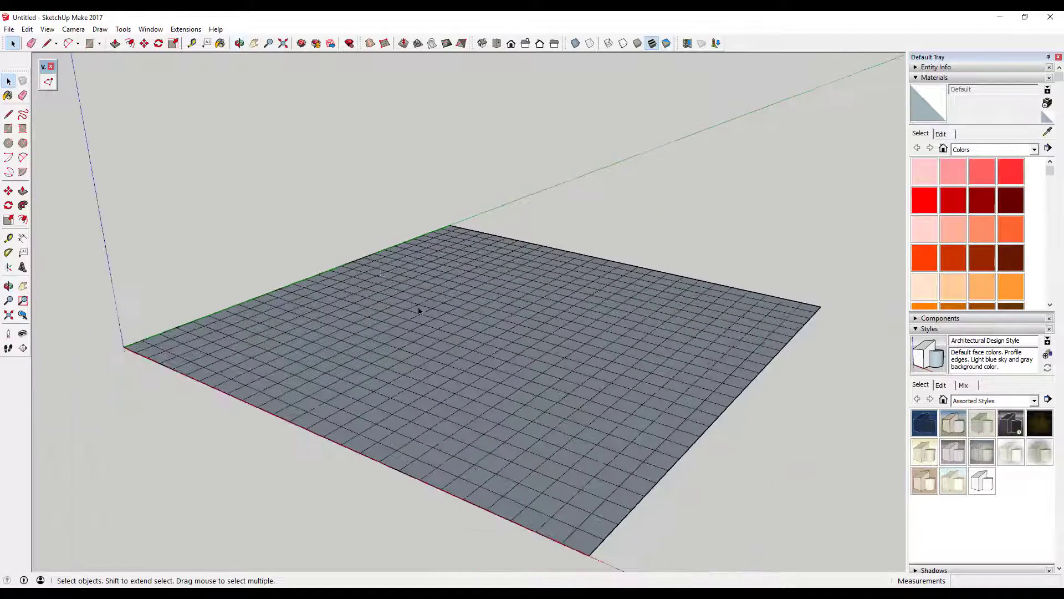
left_click_drag(530, 391, 519, 329)
key("m")
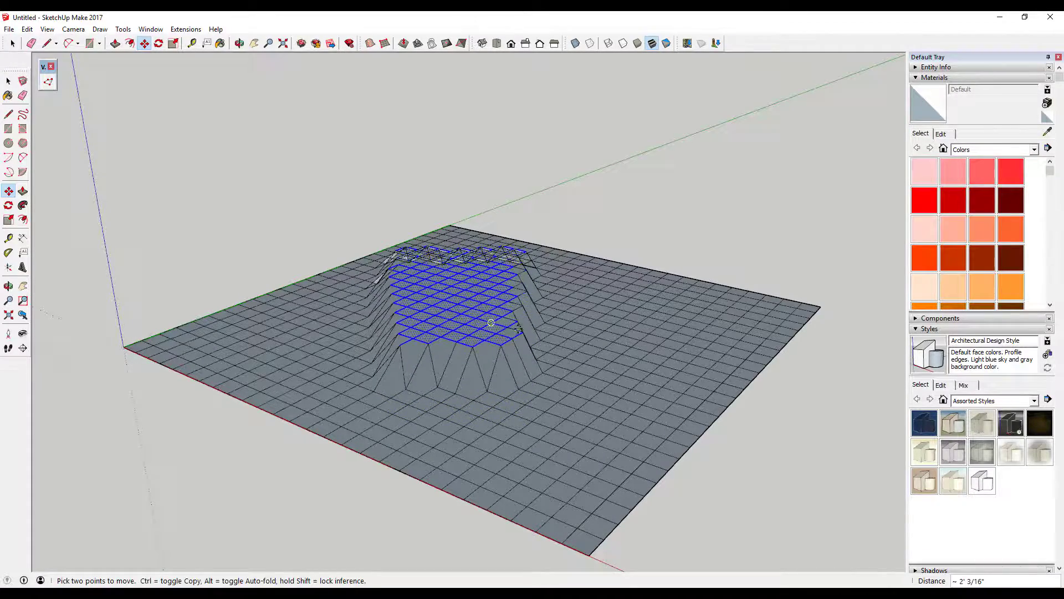
middle_click_drag(519, 329, 494, 306)
key("ctrl+z")
left_click_drag(453, 348, 448, 319)
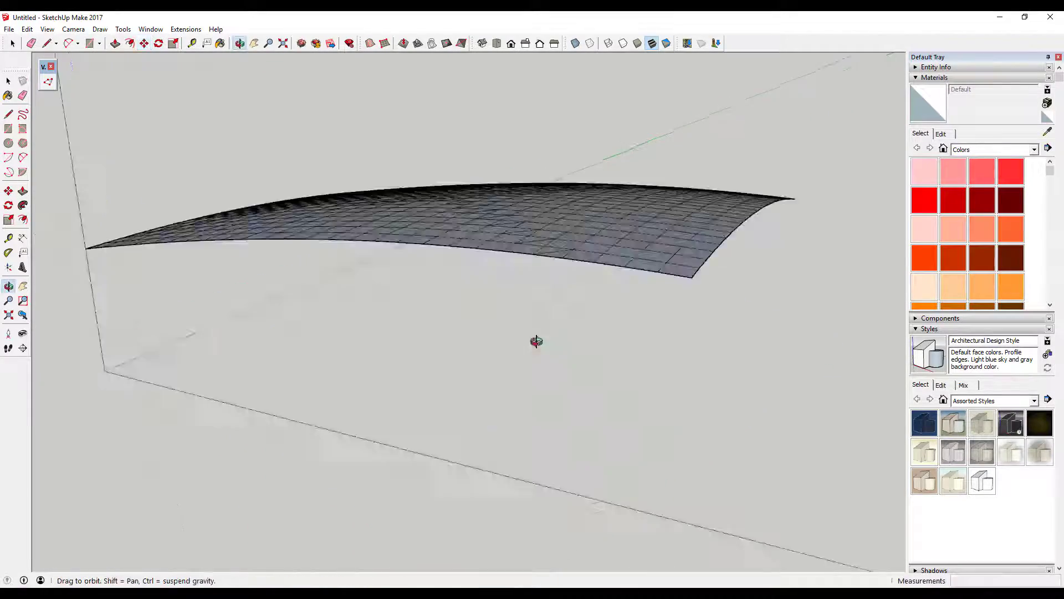
mouse_move(537, 340)
middle_mouse_down()
mouse_move(338, 368)
mouse_move(518, 340)
middle_mouse_up()
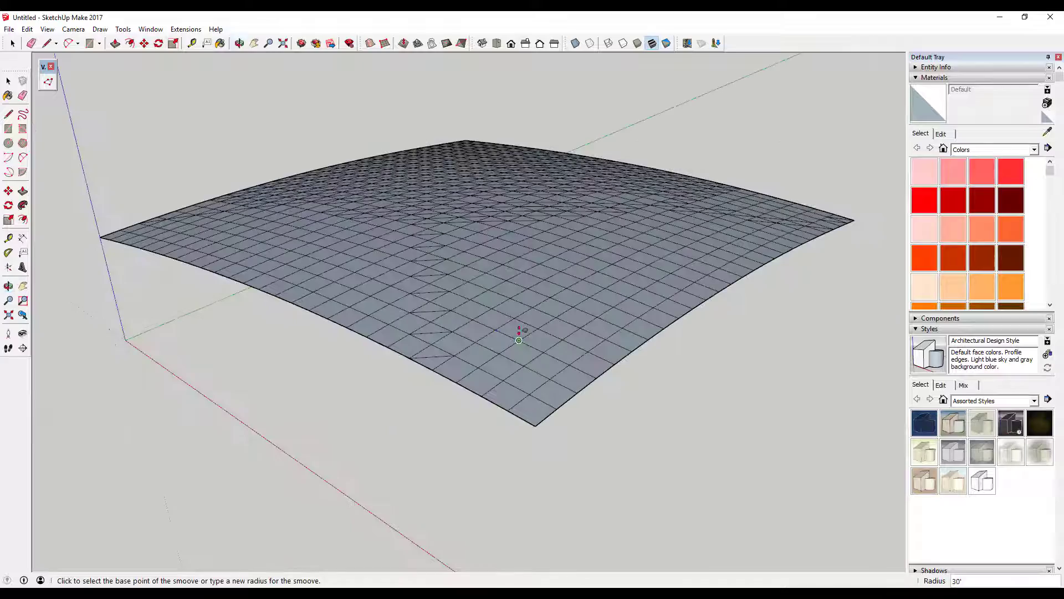
- Smoove the grid surface upward from a base point on the mesh with a 30' radius
left_click(519, 339)
left_click(558, 297)
scroll(562, 297, "down", 1)
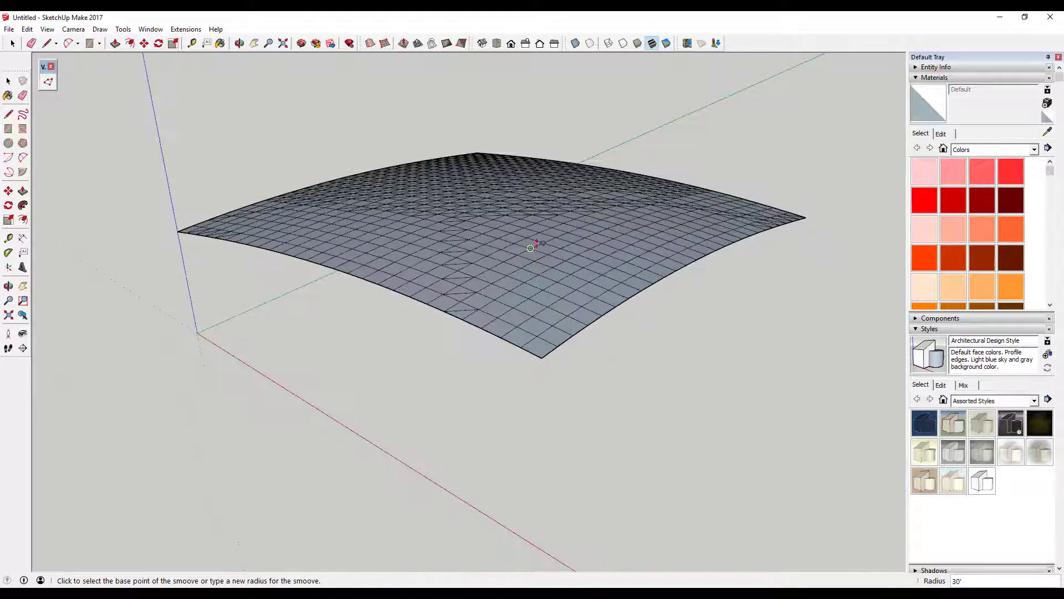
middle_click_drag(558, 215, 412, 269)
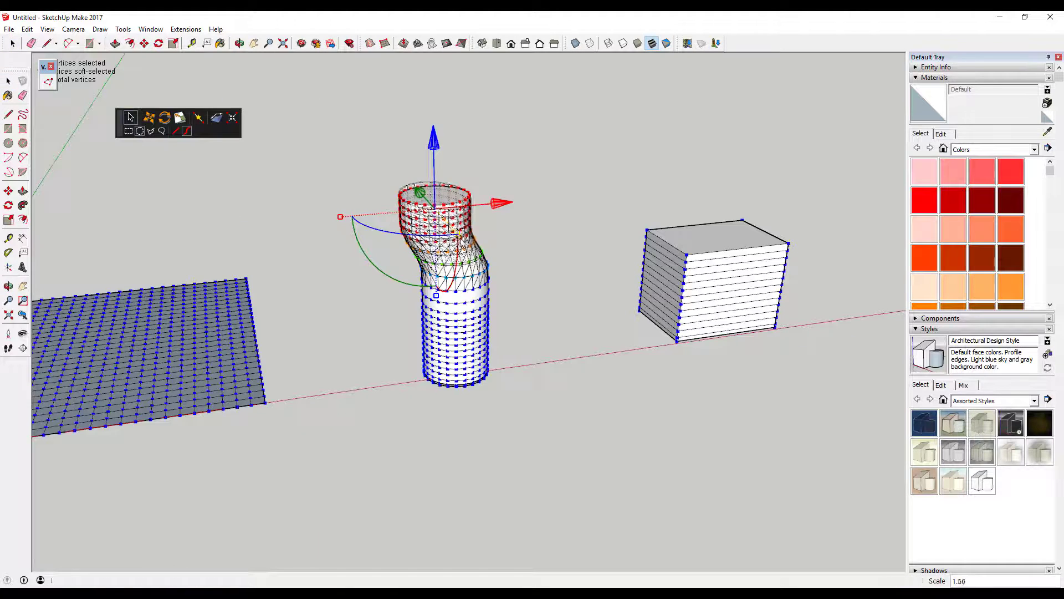
- Scale the cylinder's upper vertices by about 1.56, and push the rim vertices on one side of its top downward
left_click_drag(463, 241, 464, 243)
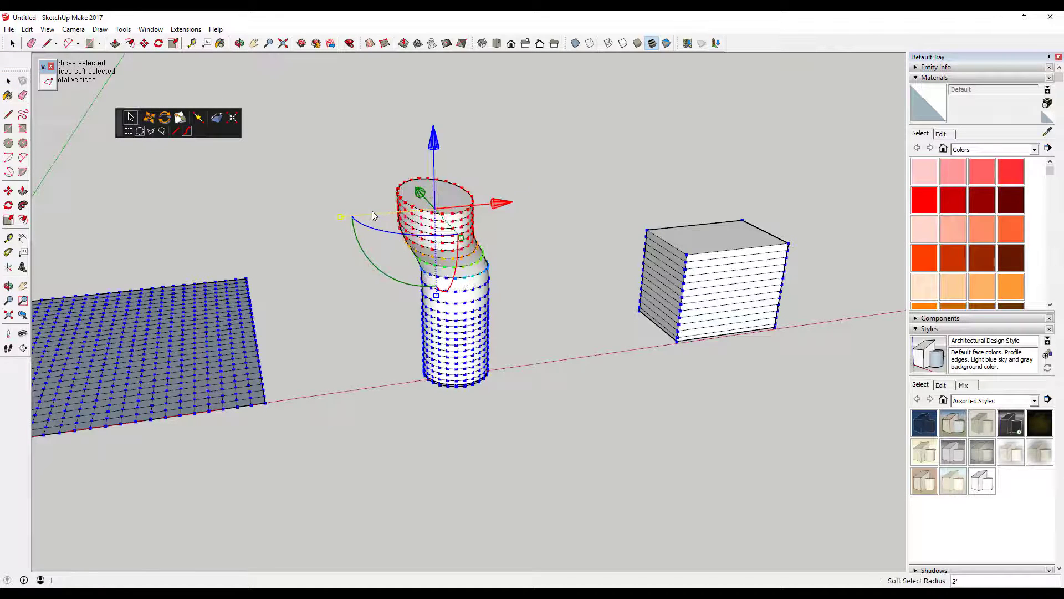
left_click(366, 215)
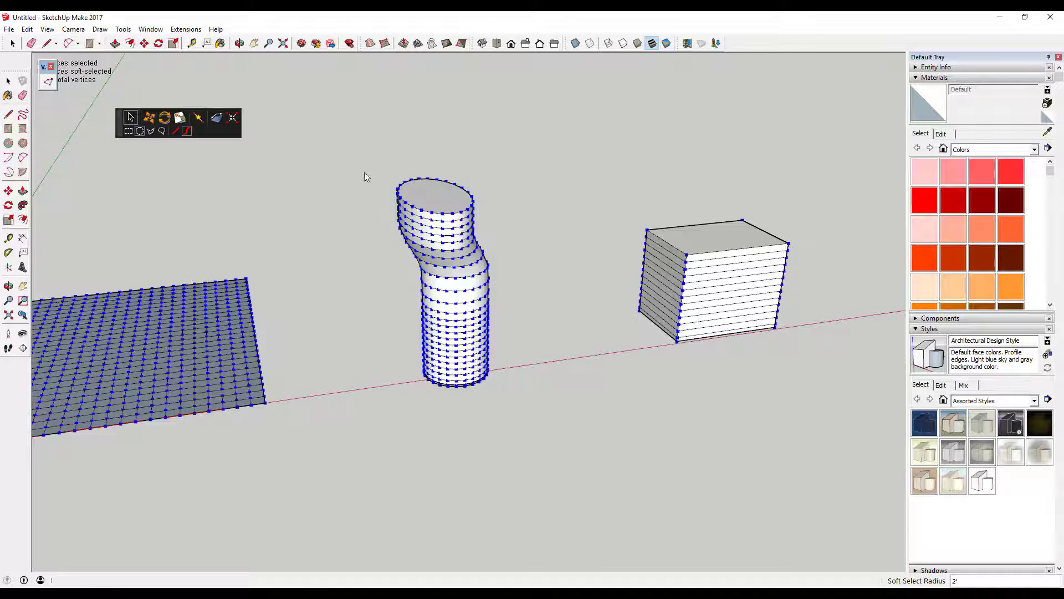
left_click(435, 205)
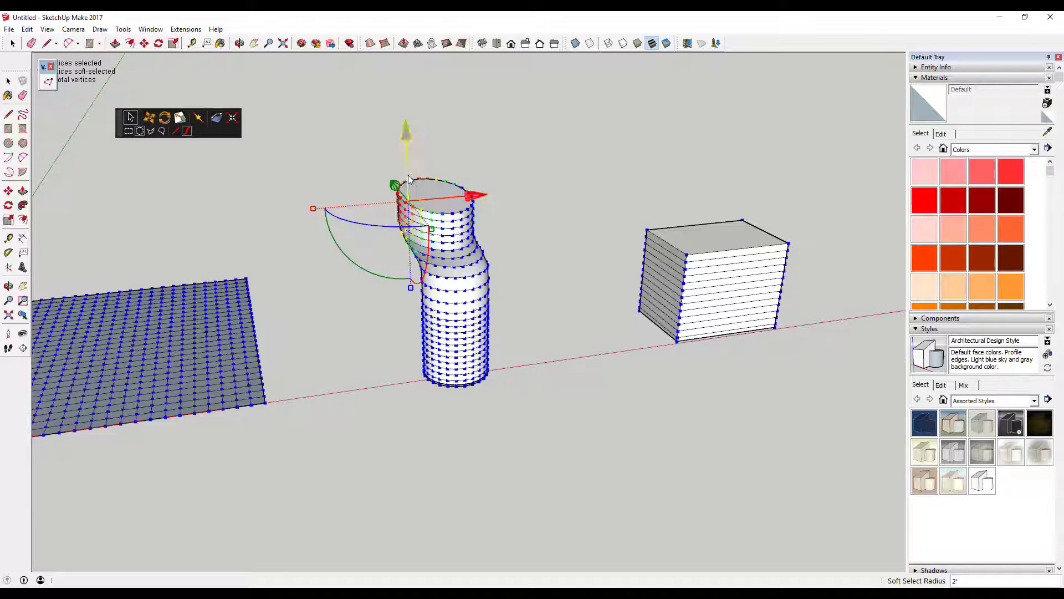
left_click_drag(409, 179, 409, 208)
middle_click_drag(374, 233, 510, 224)
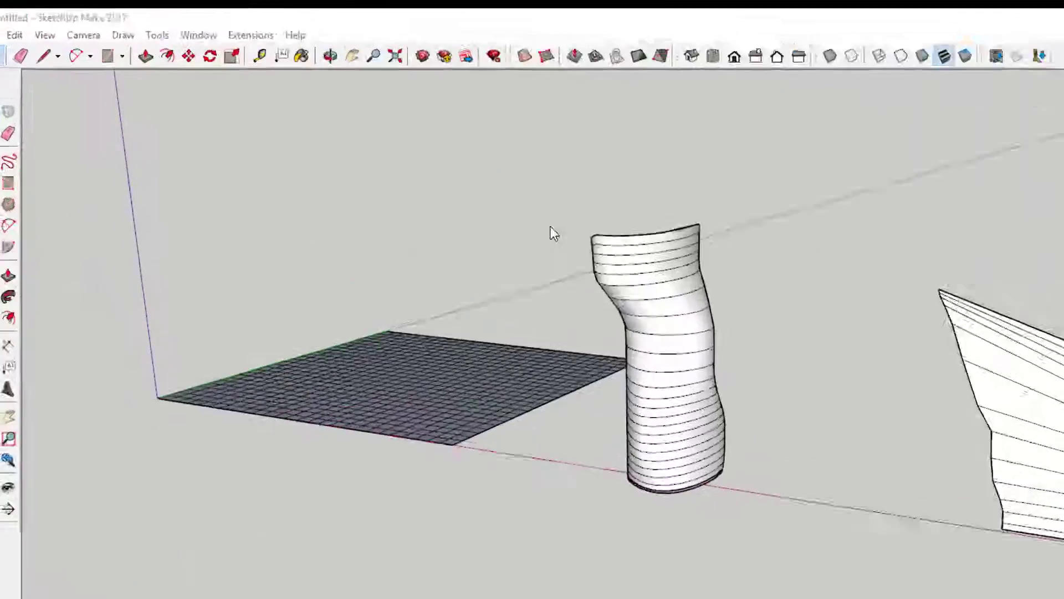
- Search the Extension Warehouse for "Vertex Tools" and open the extension's page
left_click(188, 33)
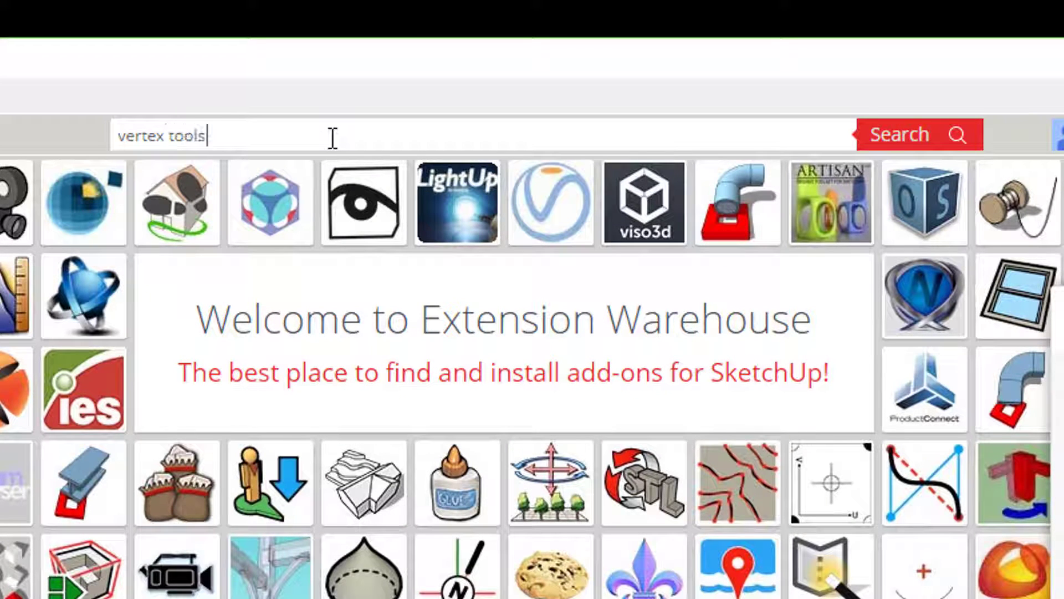
type("rtex tools")
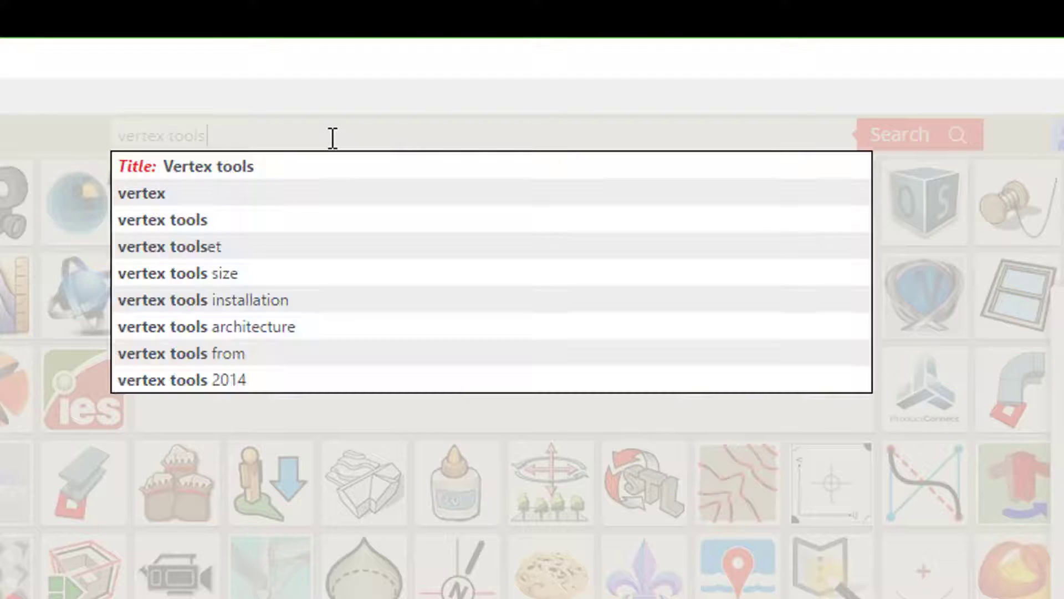
left_click(192, 167)
left_click(919, 145)
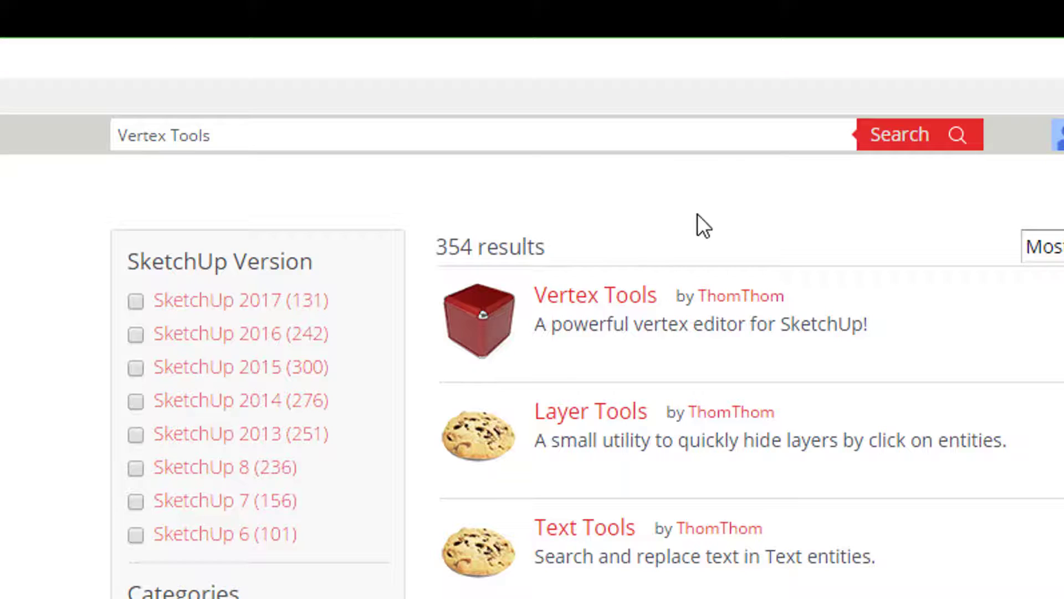
left_click(612, 306)
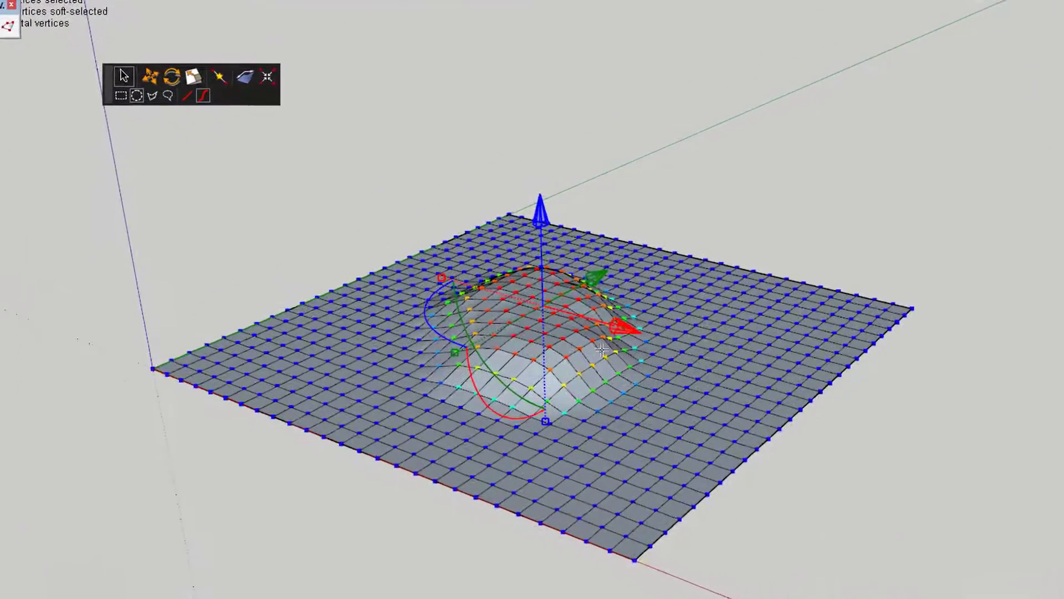
- Undo the raised dome on the grid and clear the vertex selection
key("ctrl+z")
key("ctrl+z")
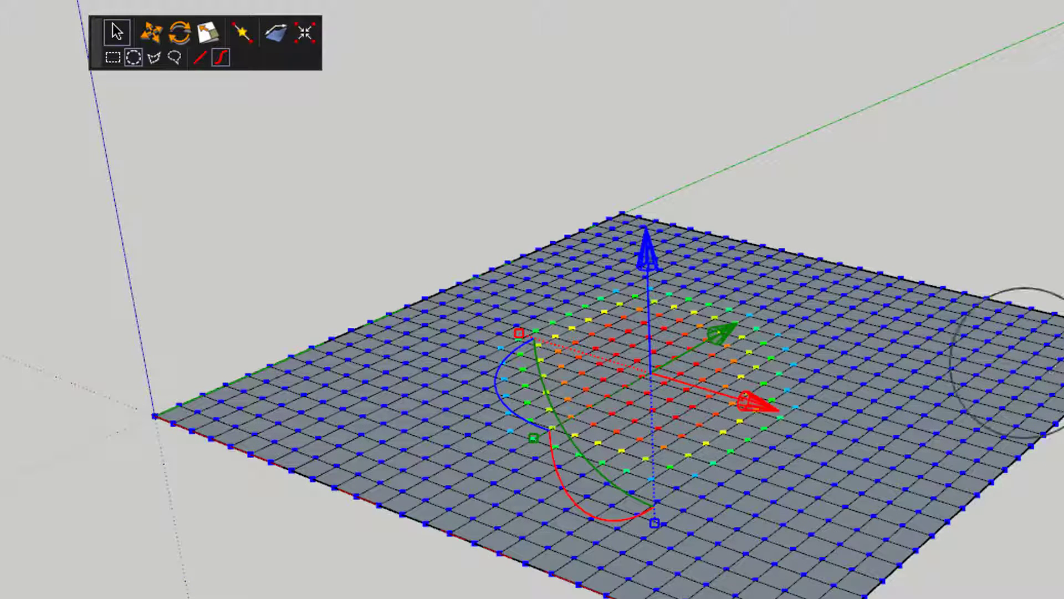
left_click(909, 328)
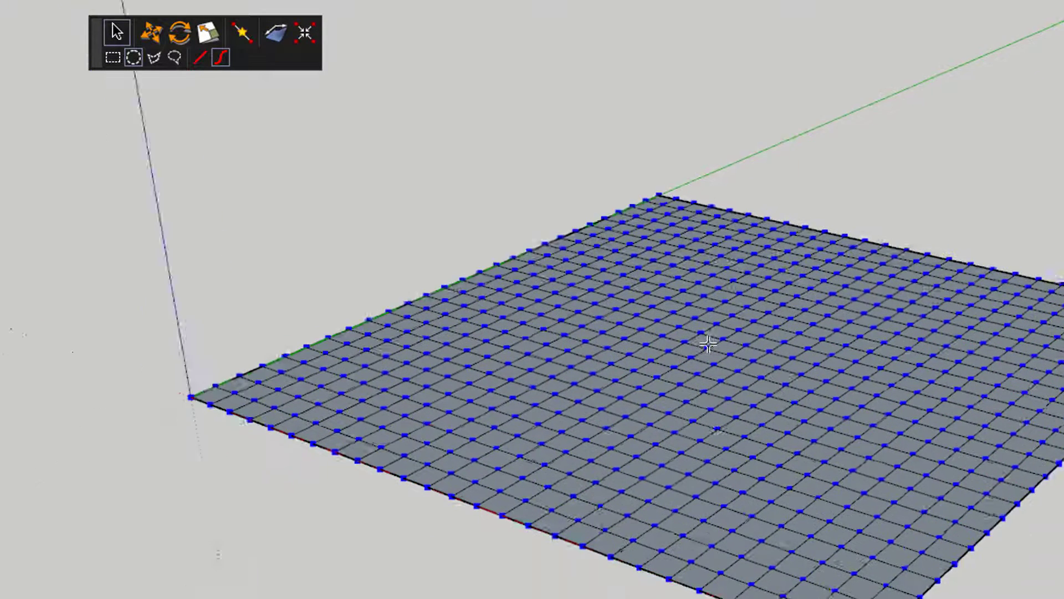
scroll(708, 345, "up", 2)
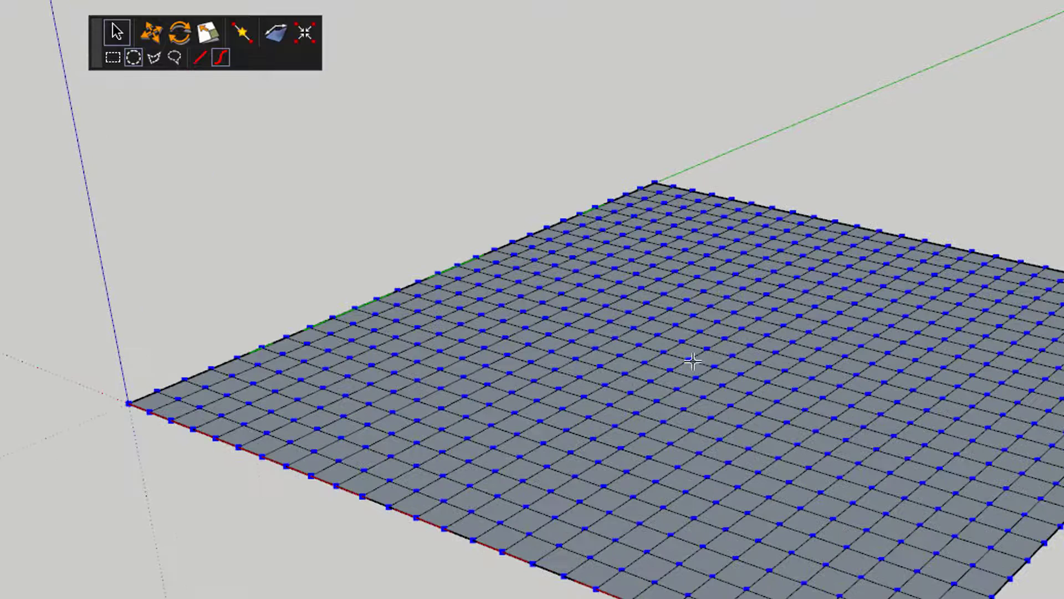
- Select a rectangular area of grid vertices, and replace it with a circular selection nearer the grid's middle
left_click(112, 57)
left_click_drag(436, 364, 638, 450)
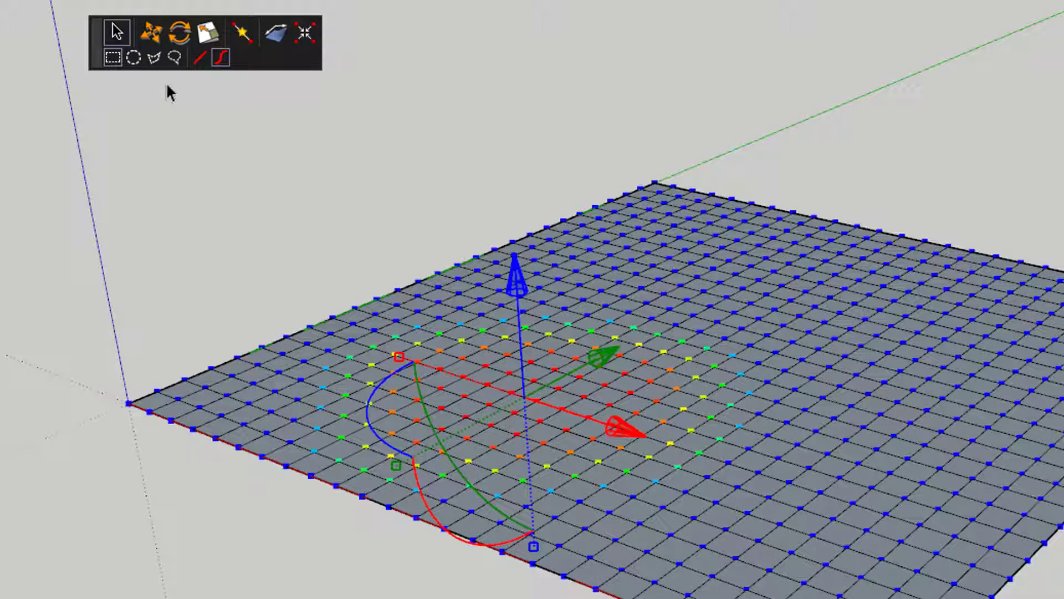
left_click(131, 58)
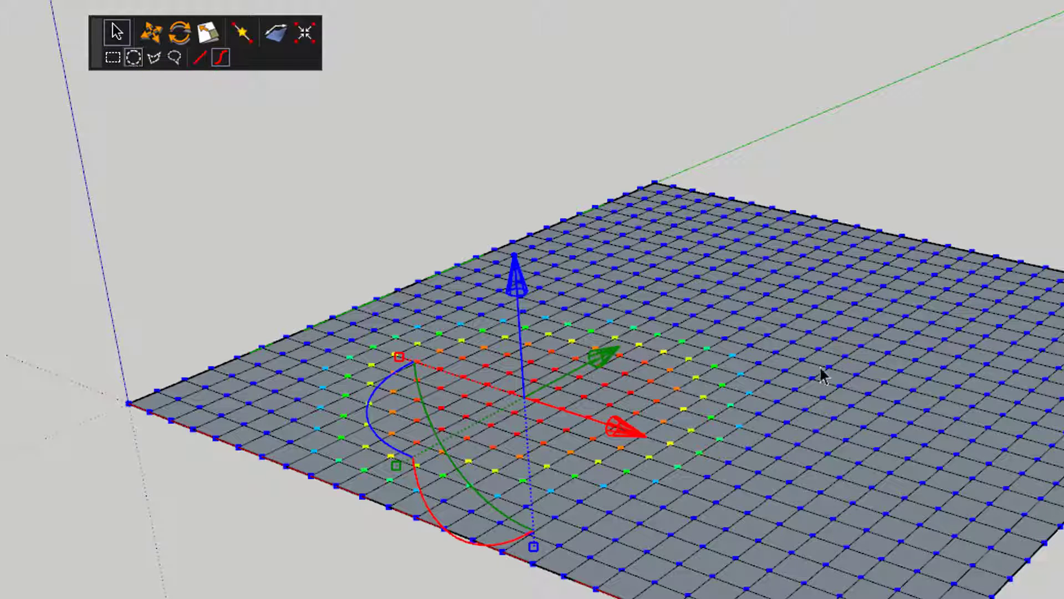
left_click_drag(756, 357, 856, 375)
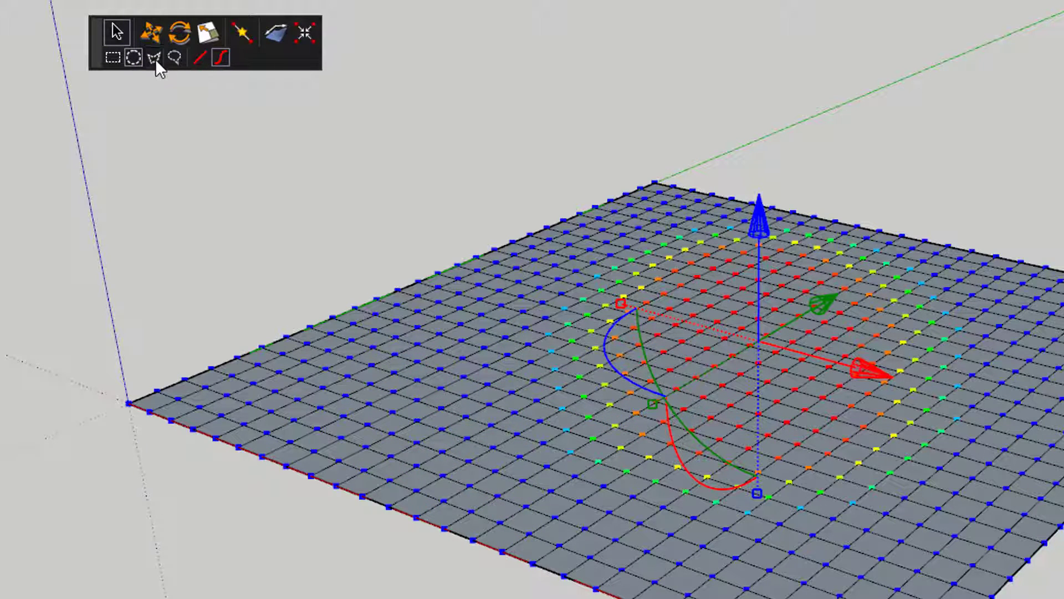
- Try lowering a polygon-selected region of grid vertices along the blue axis to form a basin, and undo that move
left_click(461, 364)
left_click(678, 497)
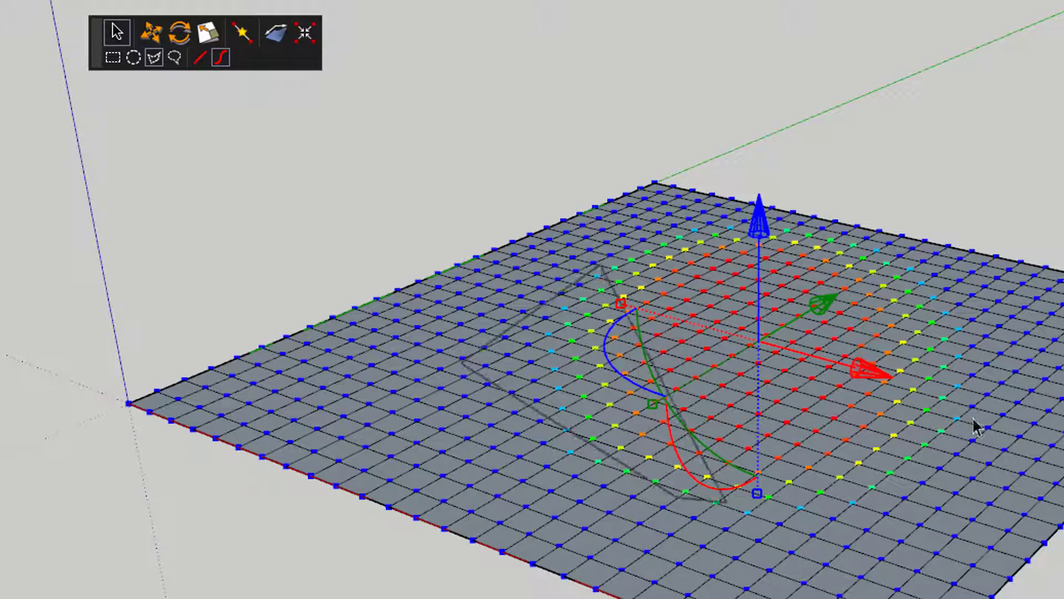
double_click(1063, 384)
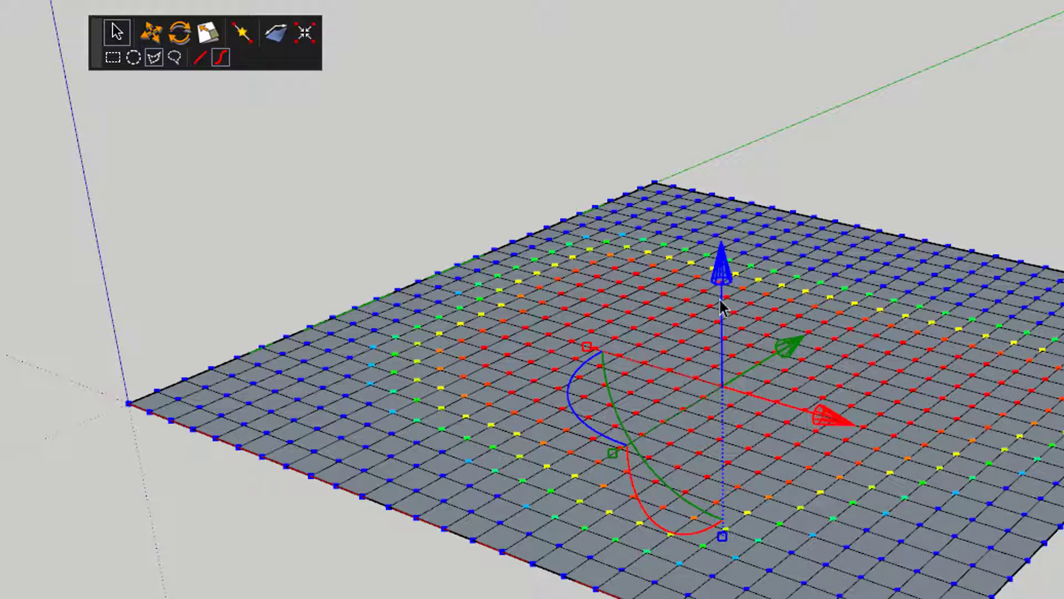
left_click_drag(722, 326, 736, 449)
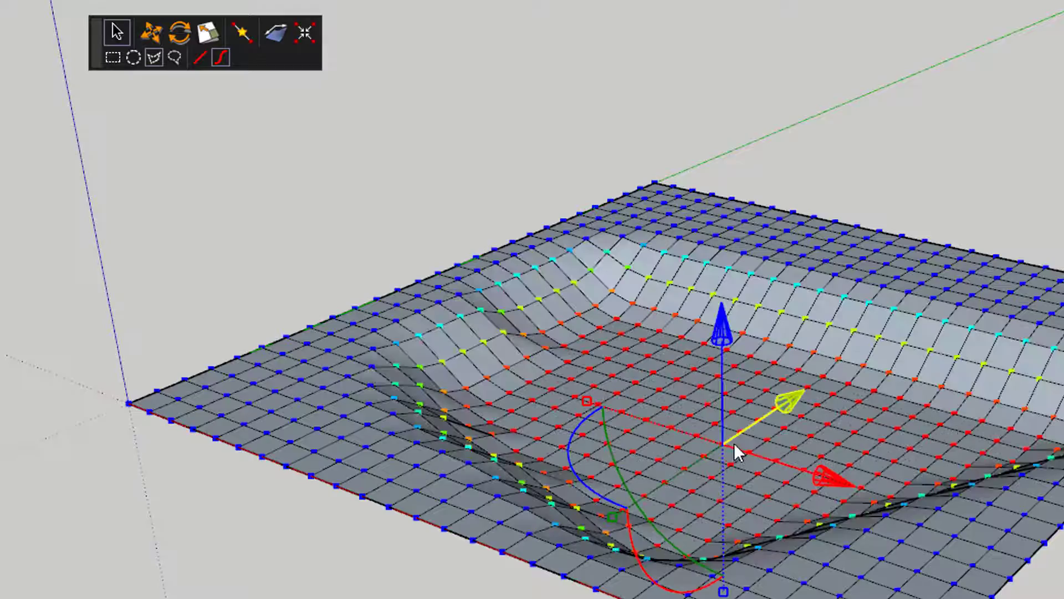
scroll(788, 415, "down", 3)
middle_click_drag(837, 415, 742, 397)
scroll(743, 396, "up", 3)
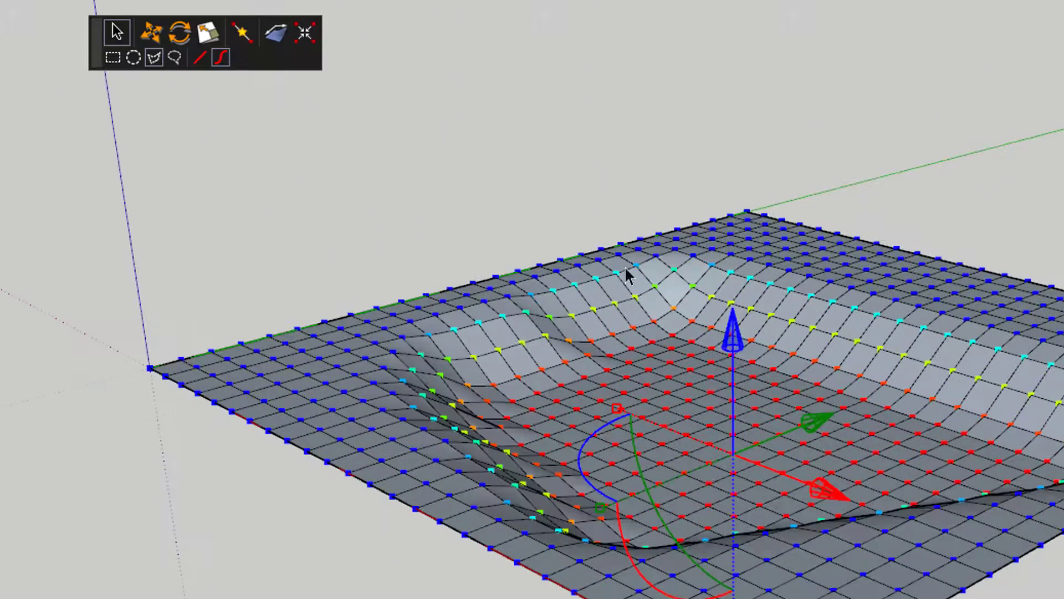
key("ctrl+z")
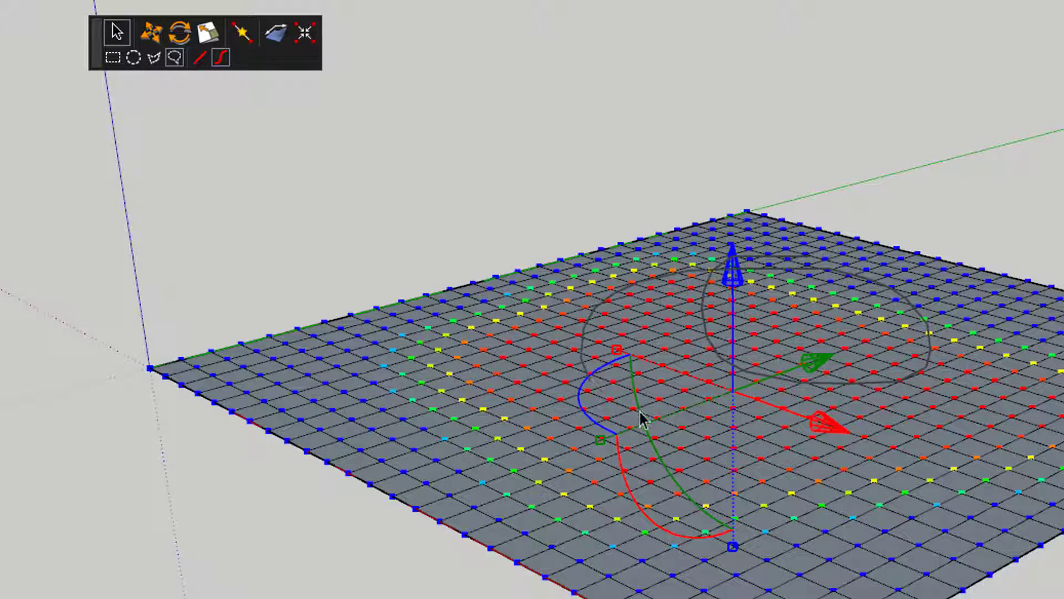
- Select a freehand region of grid vertices with the lasso, raise it along the blue axis and rotate it around the green axis
mouse_move(687, 459)
left_mouse_down()
mouse_move(459, 325)
mouse_move(528, 522)
mouse_move(580, 459)
mouse_move(564, 486)
left_mouse_up()
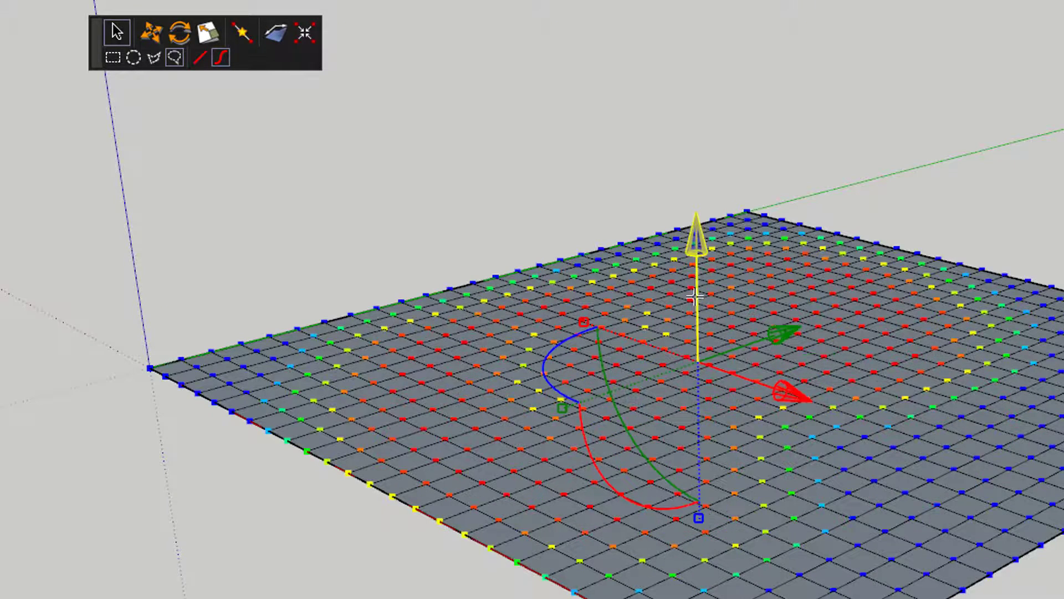
left_click_drag(700, 276, 700, 226)
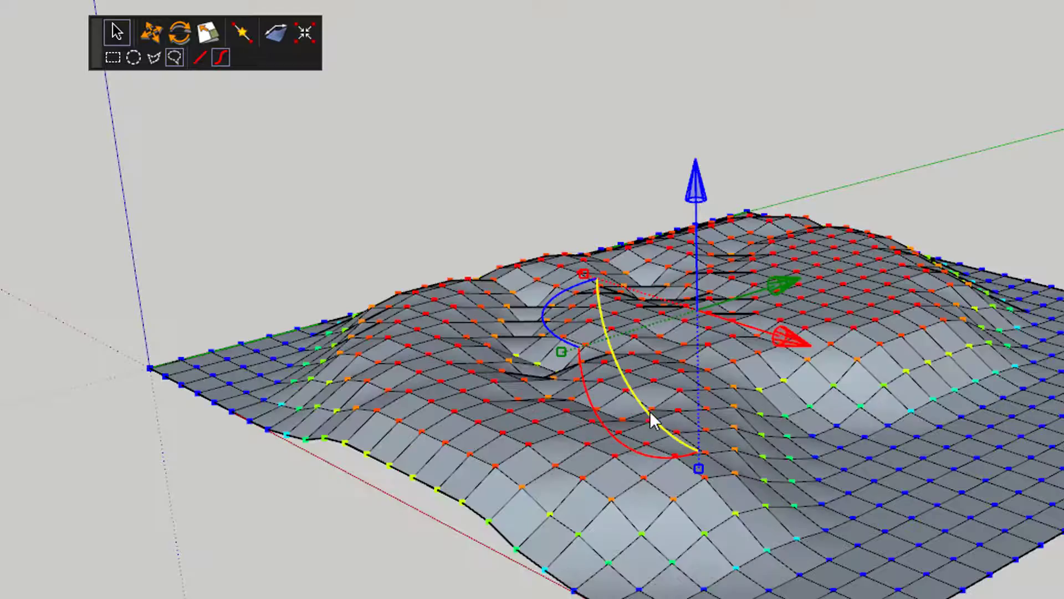
left_click_drag(654, 421, 626, 377)
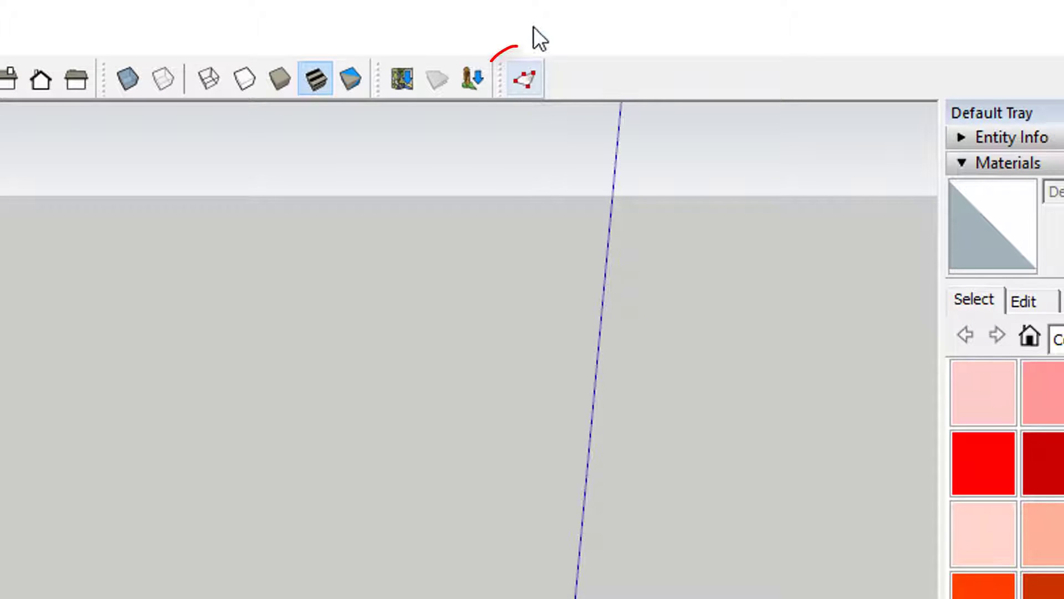
- Activate Vertex Tools on the flat grid and select two neighbouring vertices with a 2' soft-select radius
left_click(524, 83)
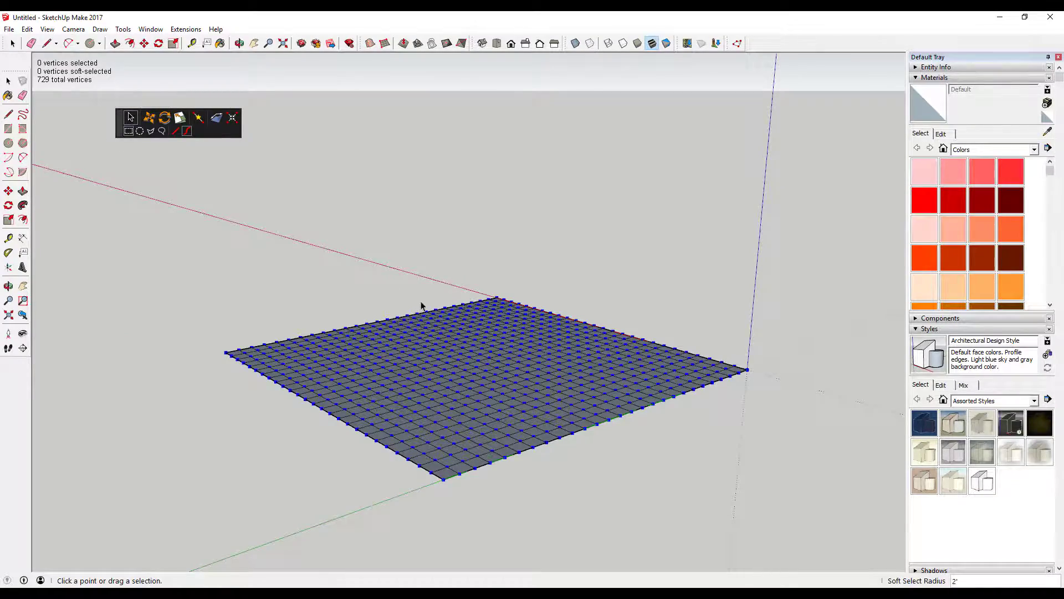
middle_click_drag(422, 305, 482, 383)
scroll(486, 386, "up", 5)
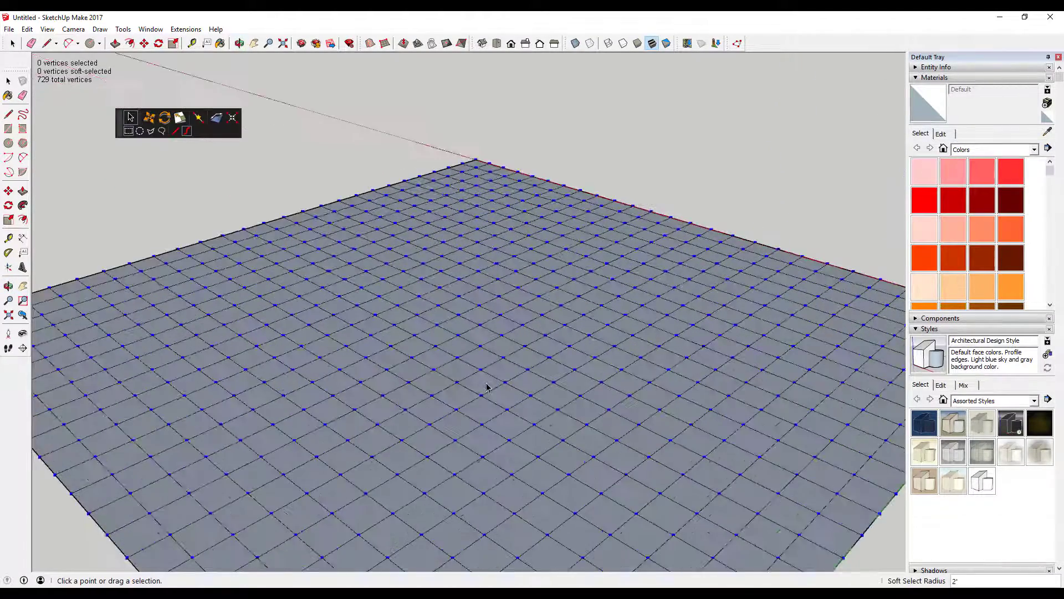
scroll(488, 386, "up", 3)
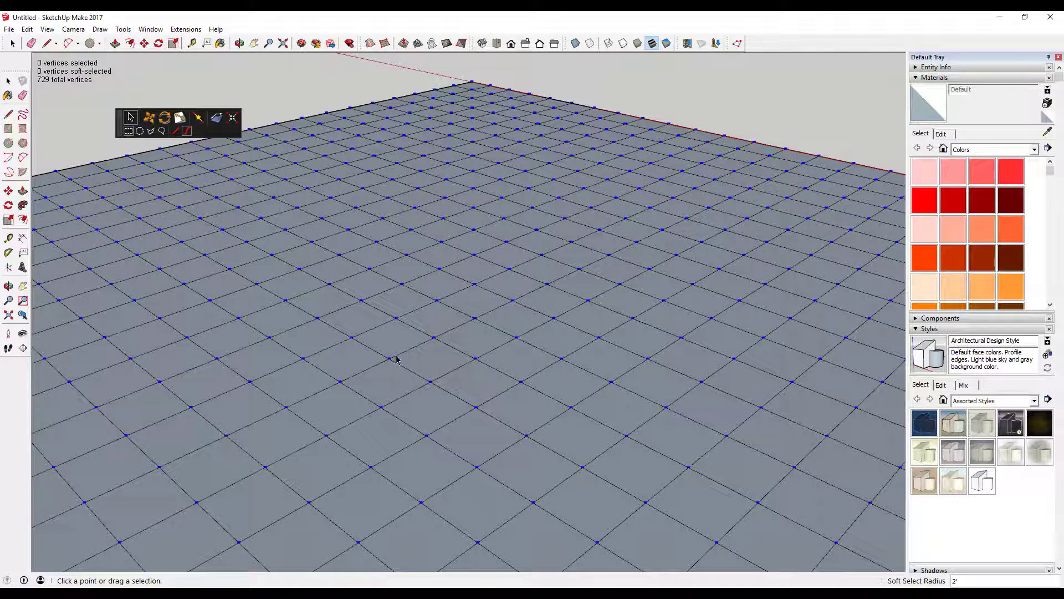
left_click_drag(490, 406, 490, 406)
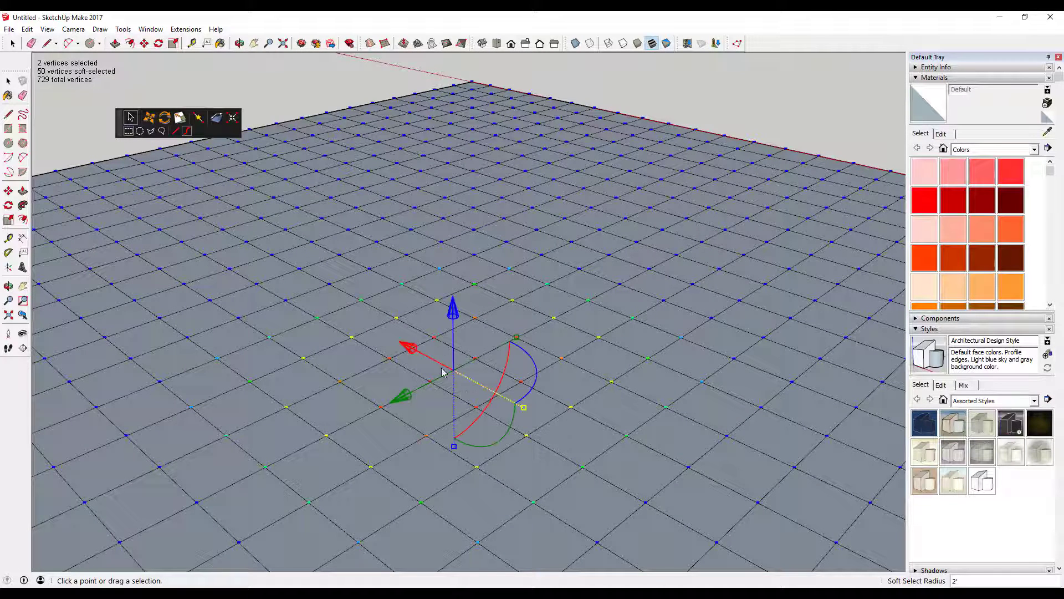
left_click_drag(428, 347, 617, 448)
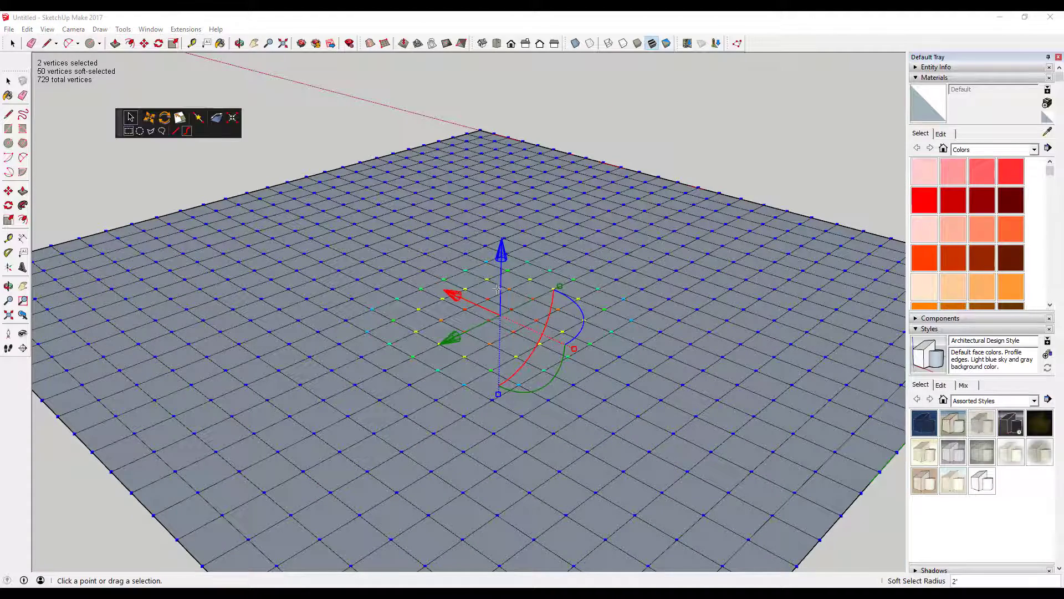
- Raise the two soft-selected vertices along the blue axis into a bump, and try rotating it around the blue and green axes
left_click_drag(502, 288, 510, 283)
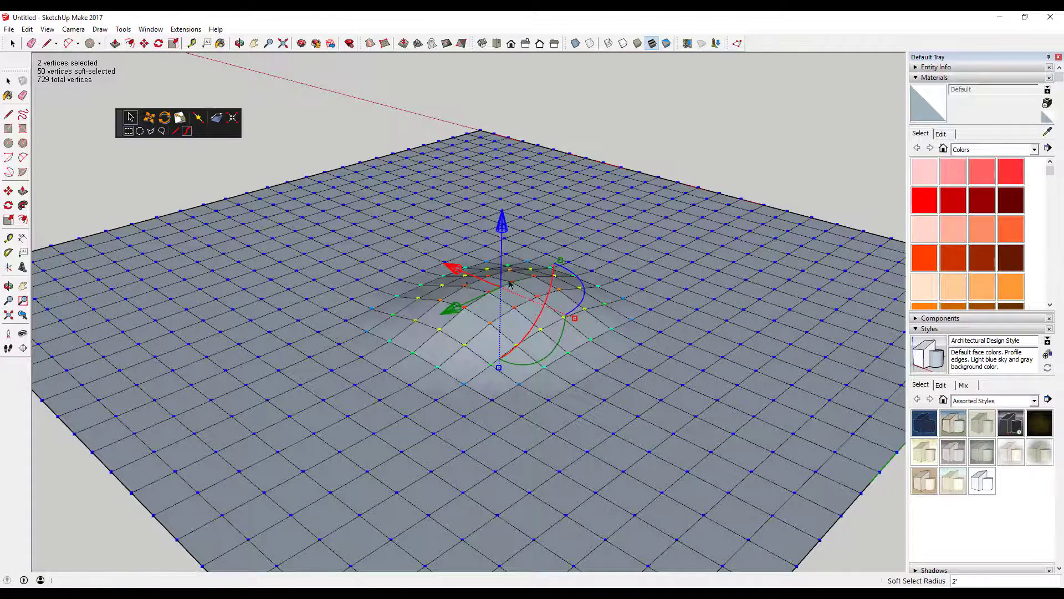
key("ctrl+z")
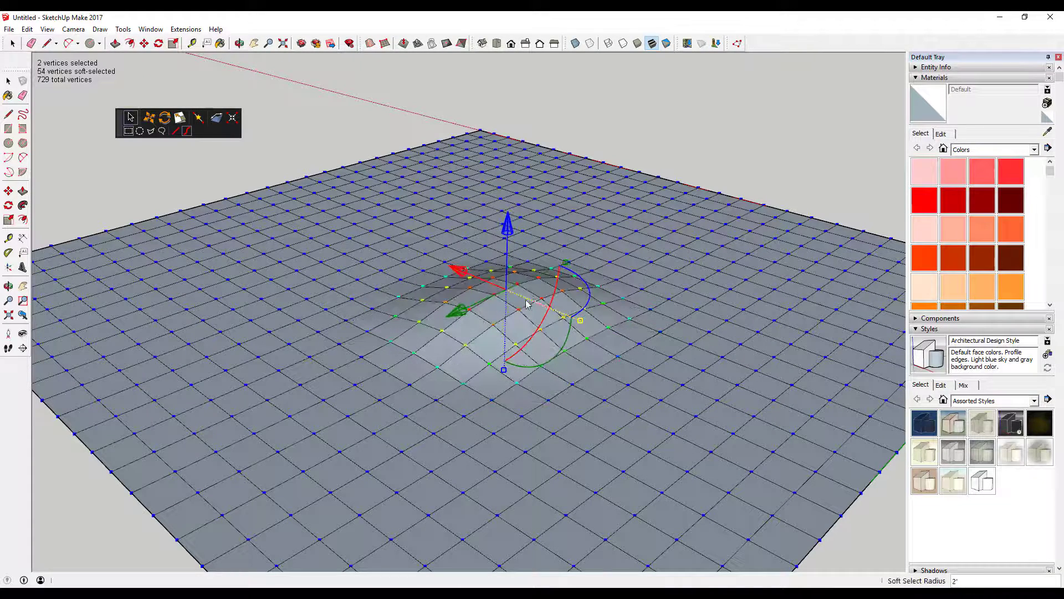
left_click_drag(577, 278, 589, 300)
left_click_drag(559, 357, 544, 379)
key("ctrl+z")
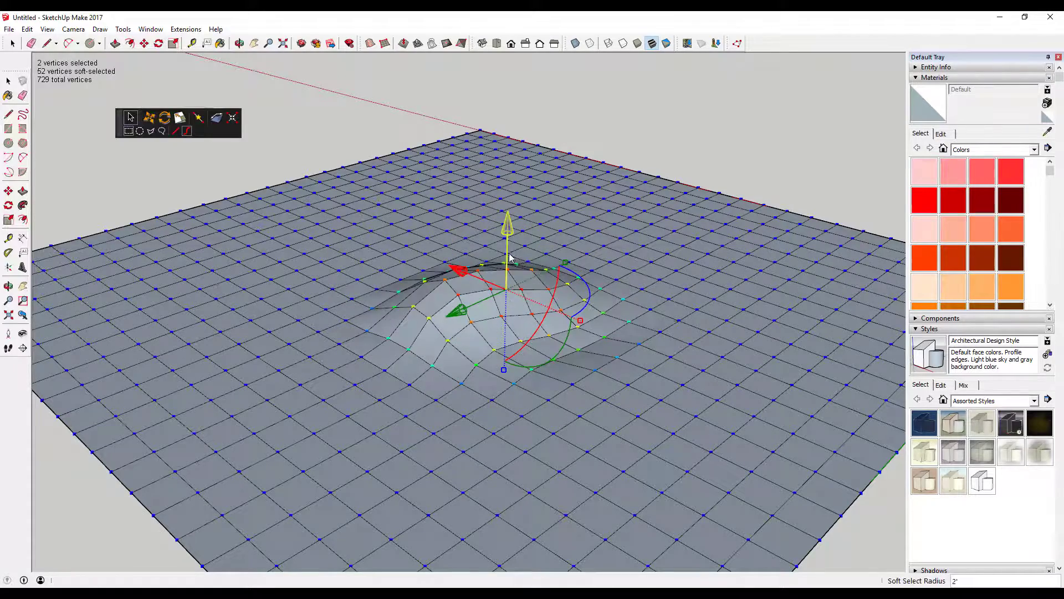
- Try raising the rotated bump further along the blue axis, and undo the last transformation
left_click_drag(509, 254, 517, 213)
left_click_drag(494, 236, 531, 229)
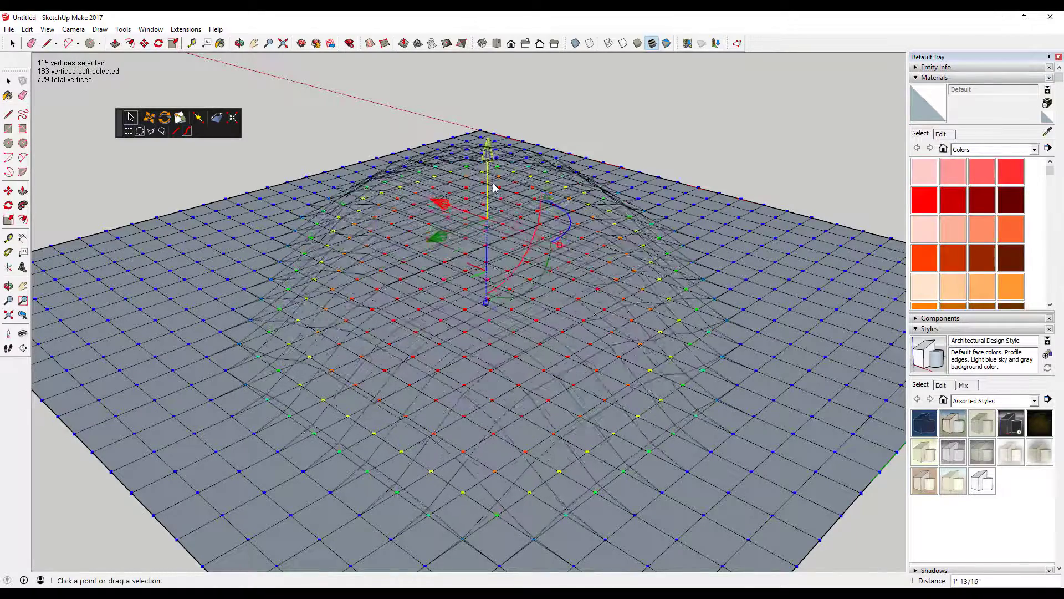
key("ctrl+z")
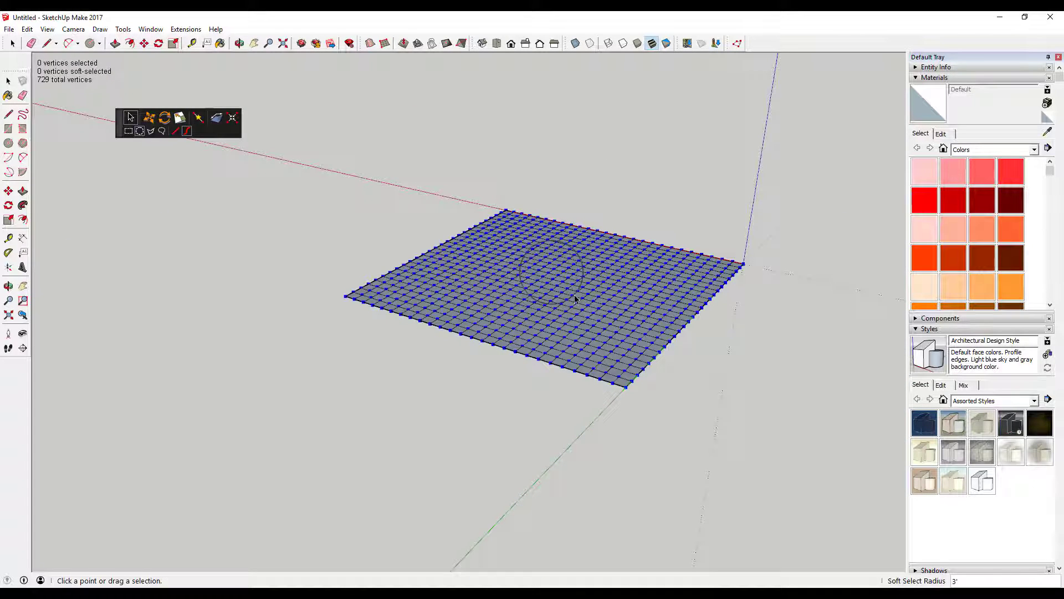
- Select a circular area of vertices near the flat grid's middle with a 2' soft-select radius
left_click(575, 300)
type("2'")
key("Return")
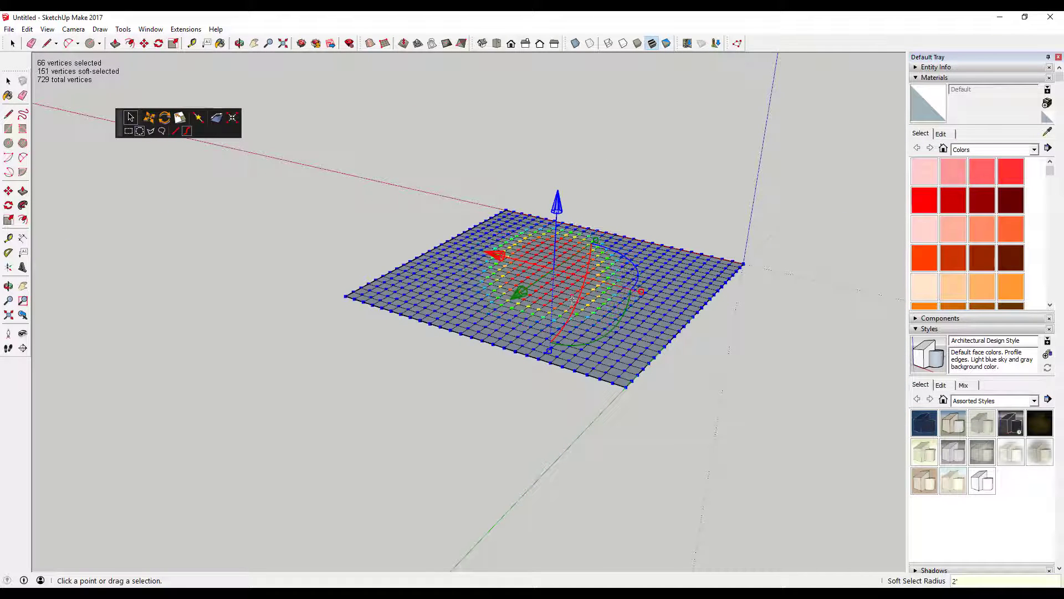
- Set the soft-select radius to 0, try raising the circular selection along the blue axis, and undo that move
type("0")
key("Return")
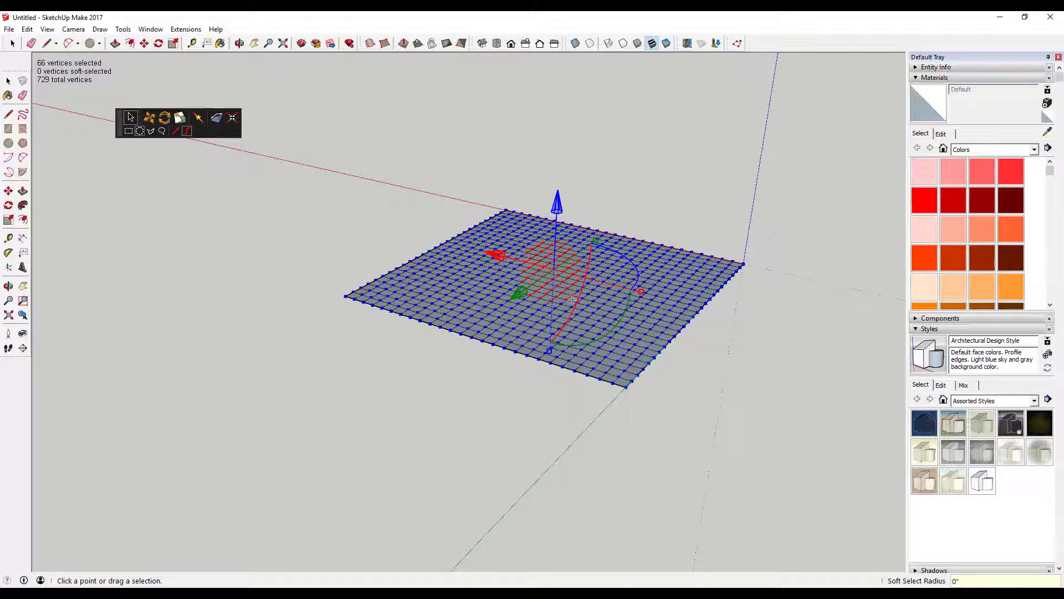
left_click_drag(557, 233, 571, 232)
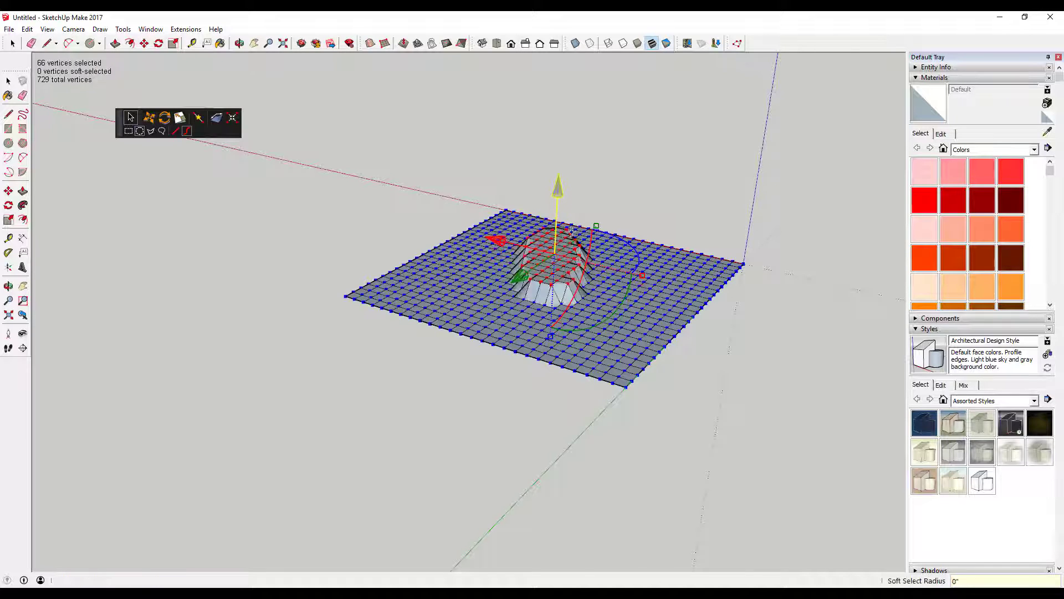
key("ctrl+z")
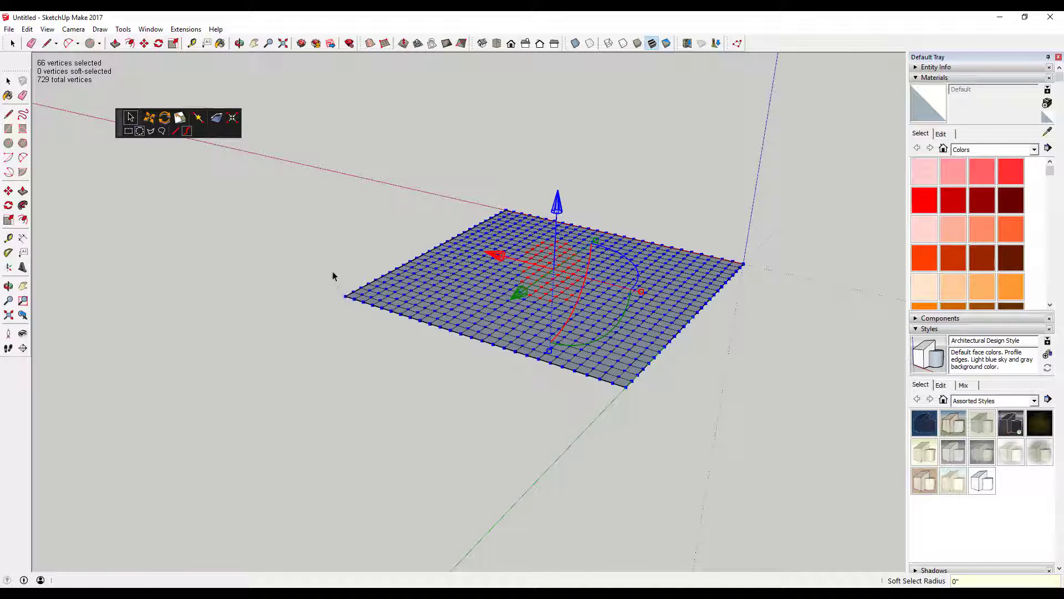
- Select the vertices at the grid corner opposite the origin and raise them along the blue axis as a hard selection
left_click_drag(333, 276, 406, 321)
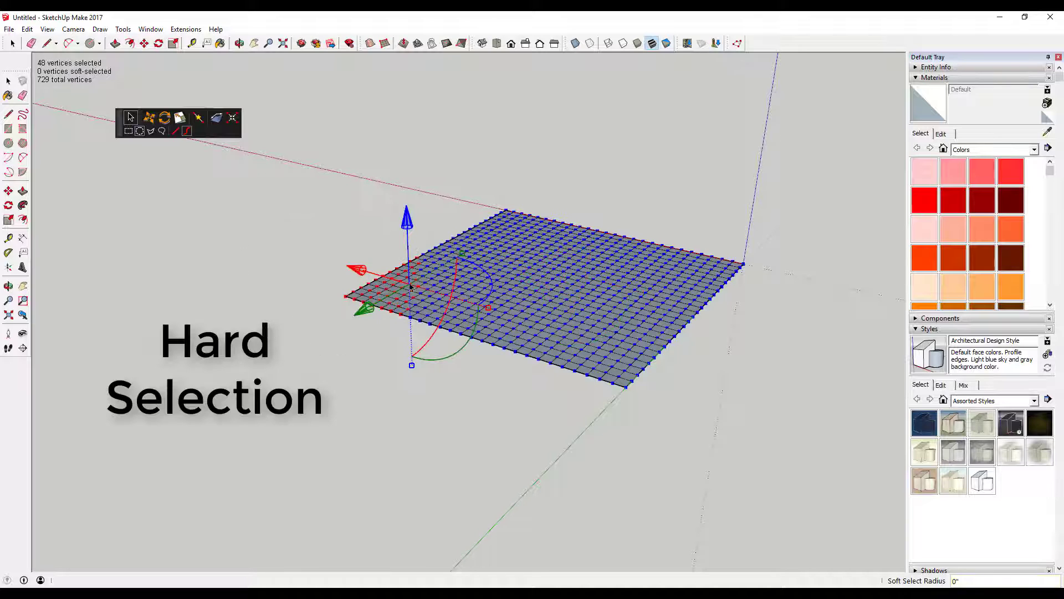
left_click_drag(409, 257, 410, 219)
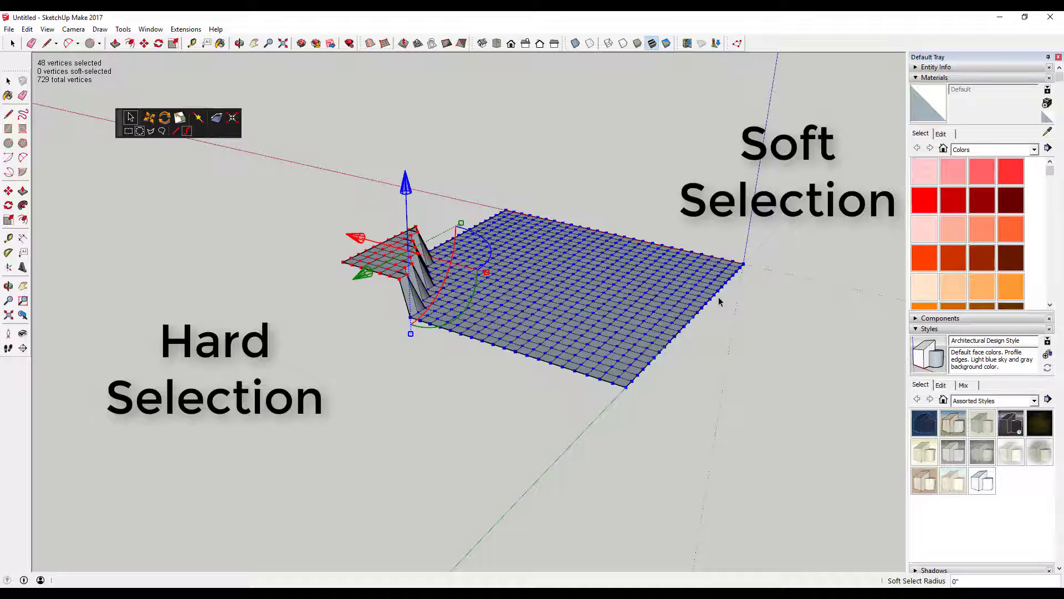
- Select the vertices at the grid's origin corner with a 3' soft-select radius, and move them along the blue axis
mouse_move(747, 277)
left_mouse_down()
mouse_move(756, 269)
mouse_move(757, 279)
left_mouse_up()
type("3'")
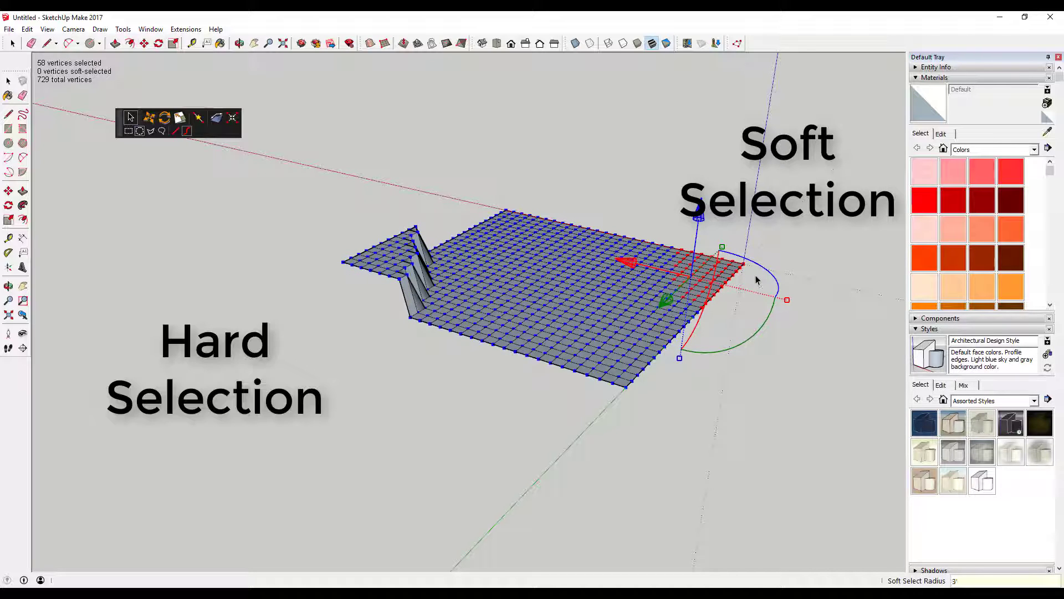
key("Return")
mouse_move(696, 241)
left_mouse_down()
mouse_move(697, 232)
mouse_move(693, 257)
left_mouse_up()
middle_click_drag(616, 321, 616, 298)
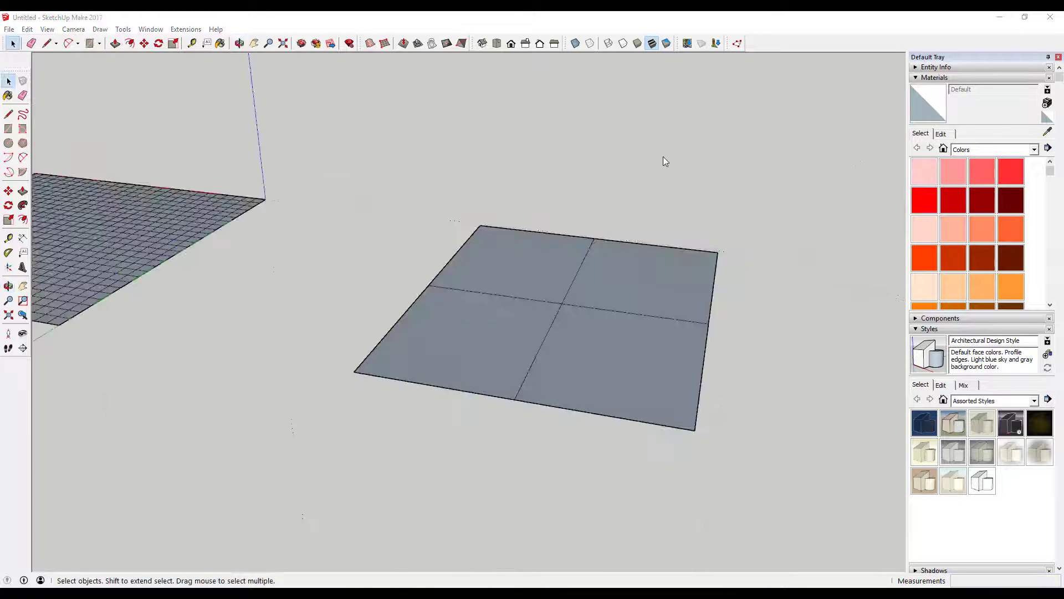
- Activate Vertex Tools and insert a vertex at the centre of each of the four faces of the divided square
left_click(738, 45)
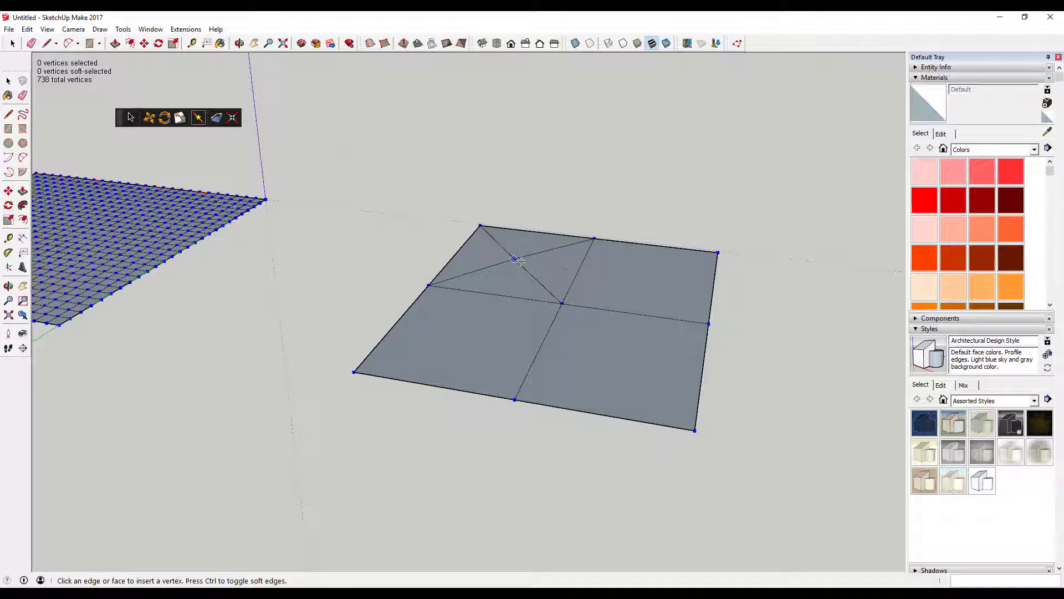
left_click(515, 259)
left_click(646, 275)
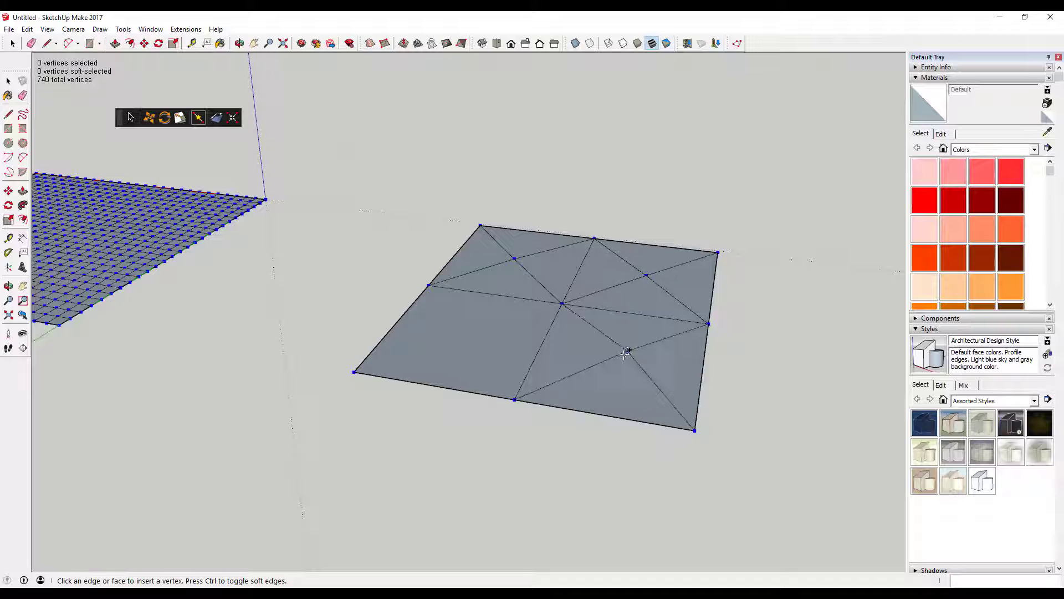
left_click(621, 357)
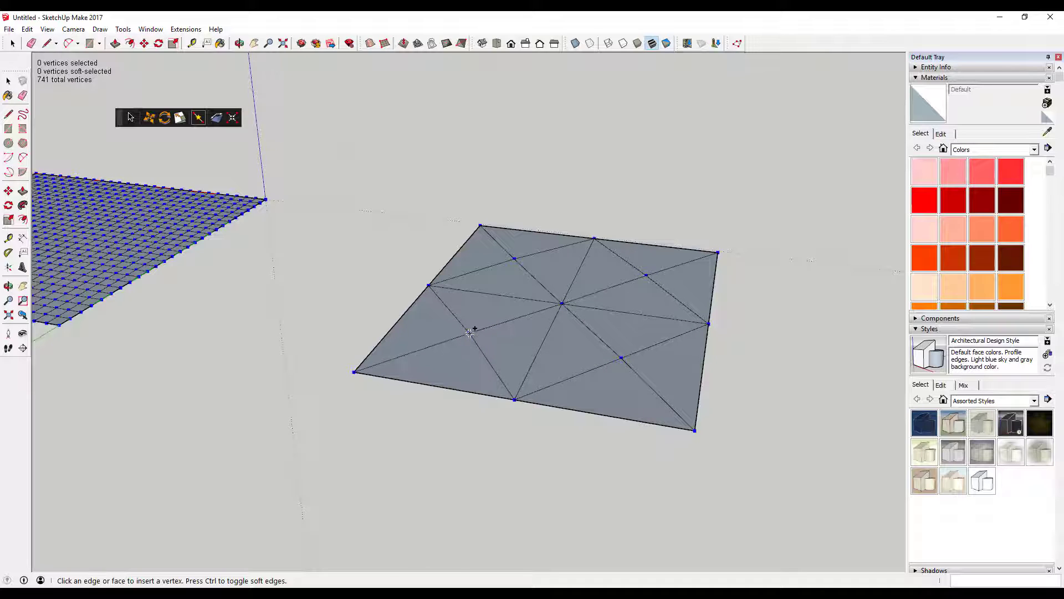
left_click(469, 333)
- Reactivate Vertex Tools and raise the divided square's centre vertex about 1' 7" along the blue axis
key("space")
left_click(512, 315)
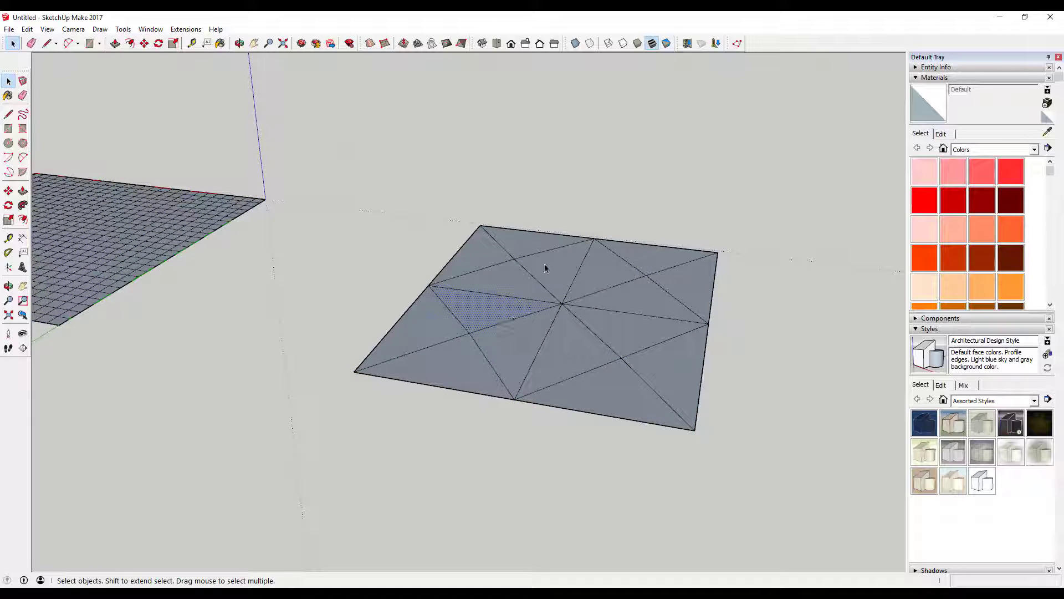
left_click(736, 44)
left_click(563, 304)
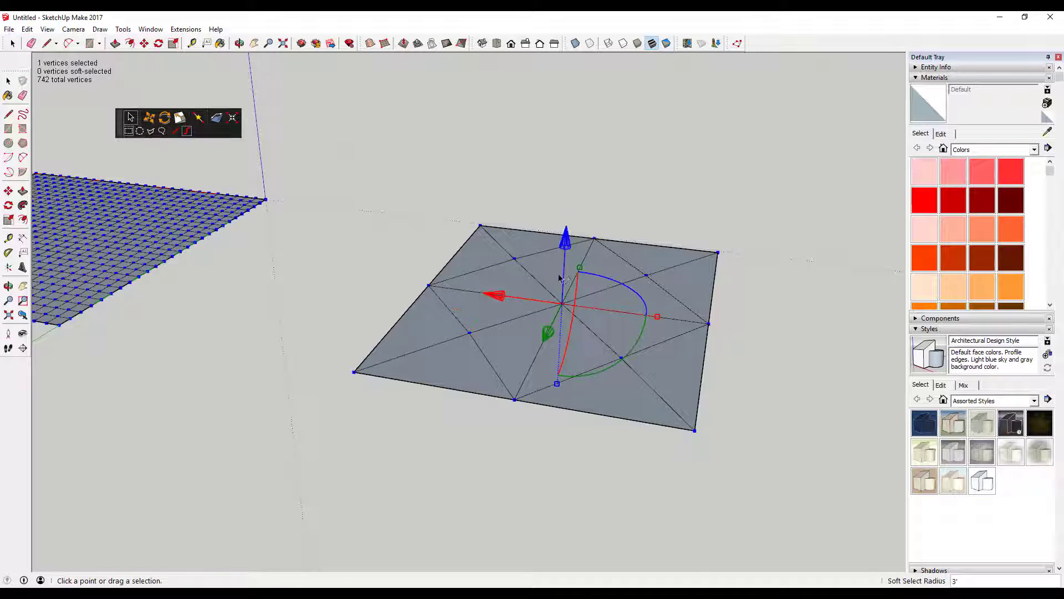
left_click_drag(558, 277, 640, 329)
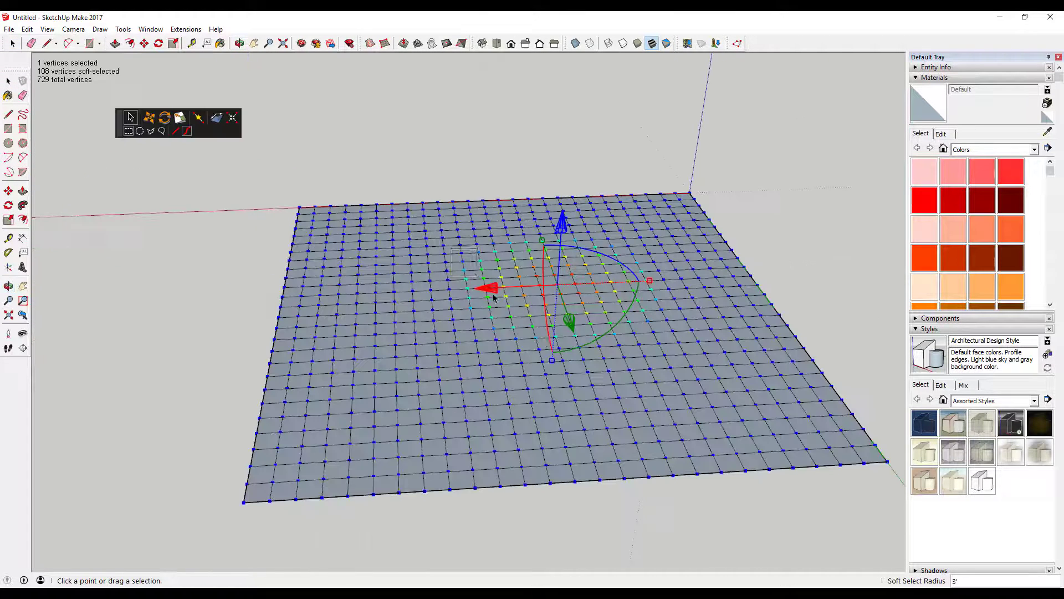
- Select a rectangular area of vertices in the grid's middle with a 3' soft-select radius, and raise it along the blue axis
left_click_drag(450, 248, 600, 383)
left_click_drag(532, 272, 541, 203)
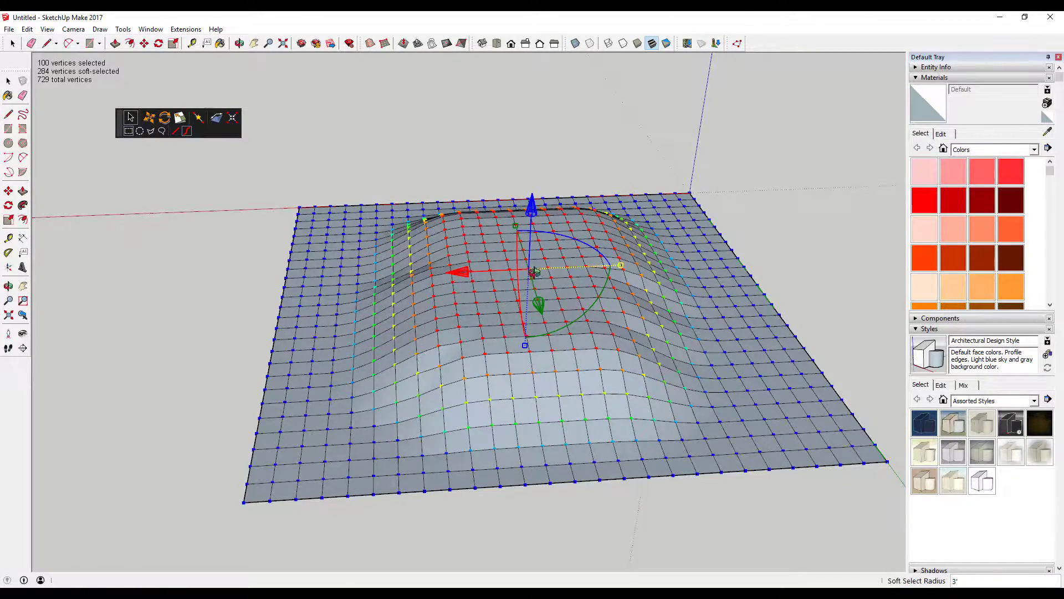
- Merge the selected vertices on top of the raised mound into a single peak, and inspect the mesh from other angles
middle_click_drag(534, 272, 643, 257)
scroll(525, 266, "up", 2)
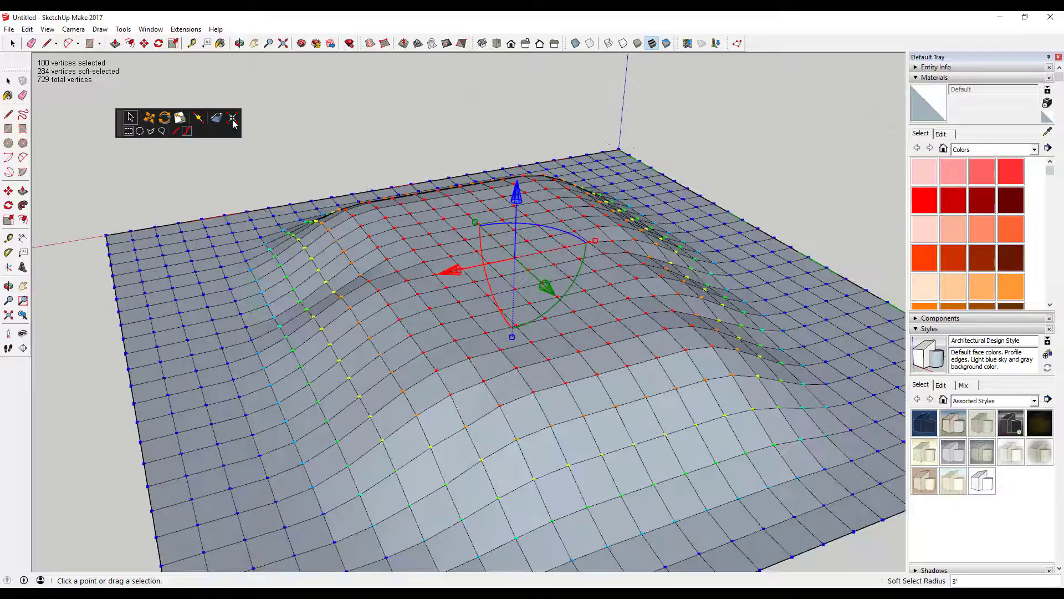
left_click(233, 119)
middle_click_drag(497, 432, 526, 352)
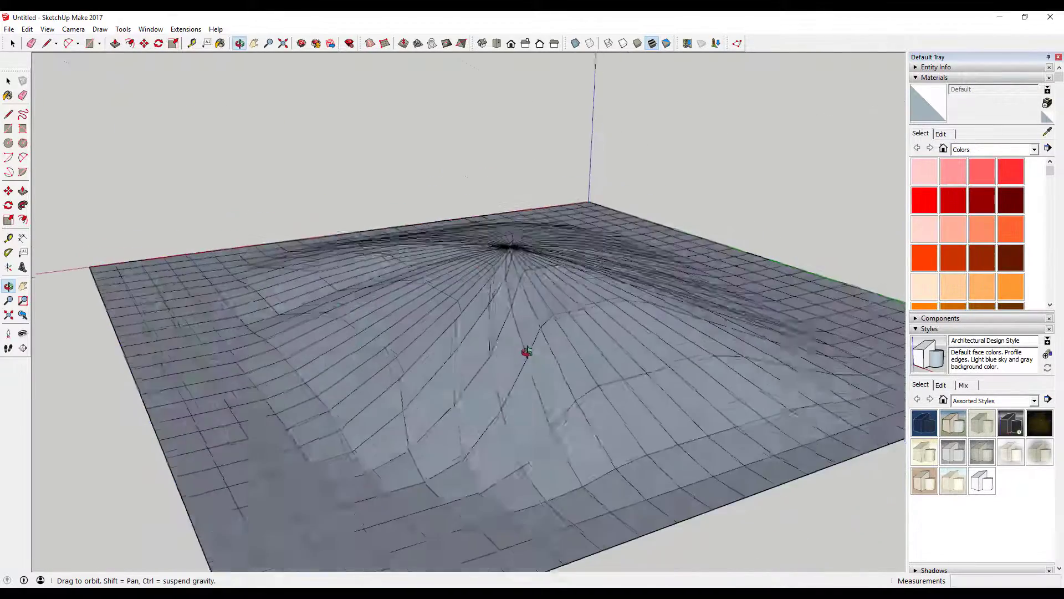
left_click_drag(526, 352, 789, 447)
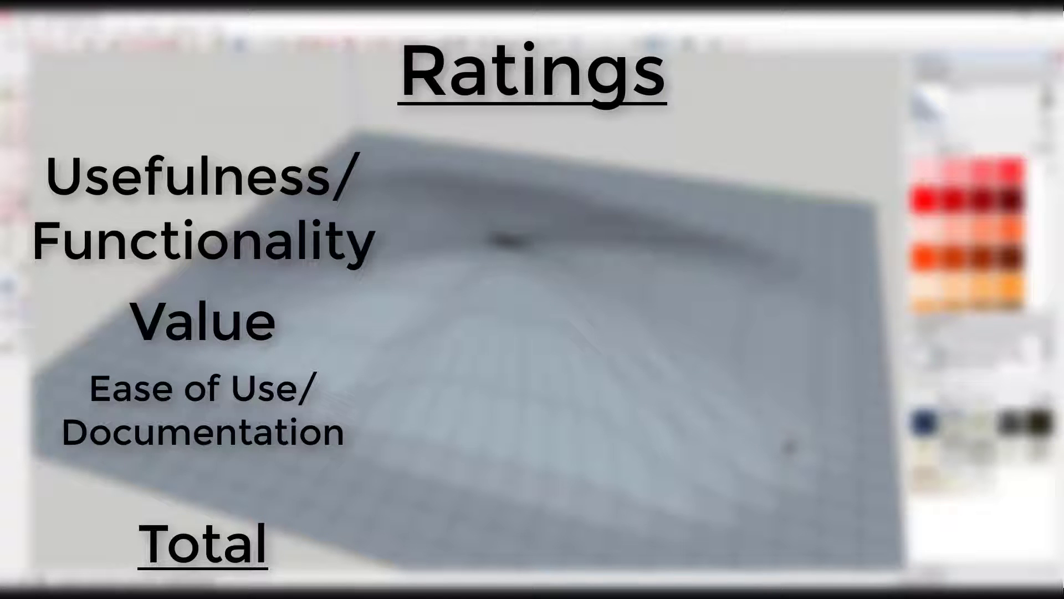